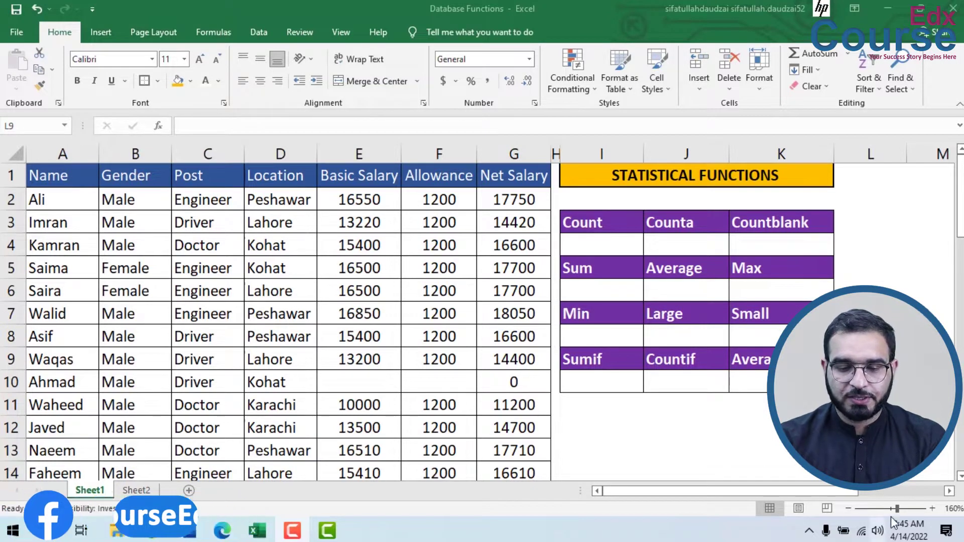
Step: Select the title, then highlight sample Net Salary, Allowance and Basic Salary values as examples
click(860, 197)
click(800, 178)
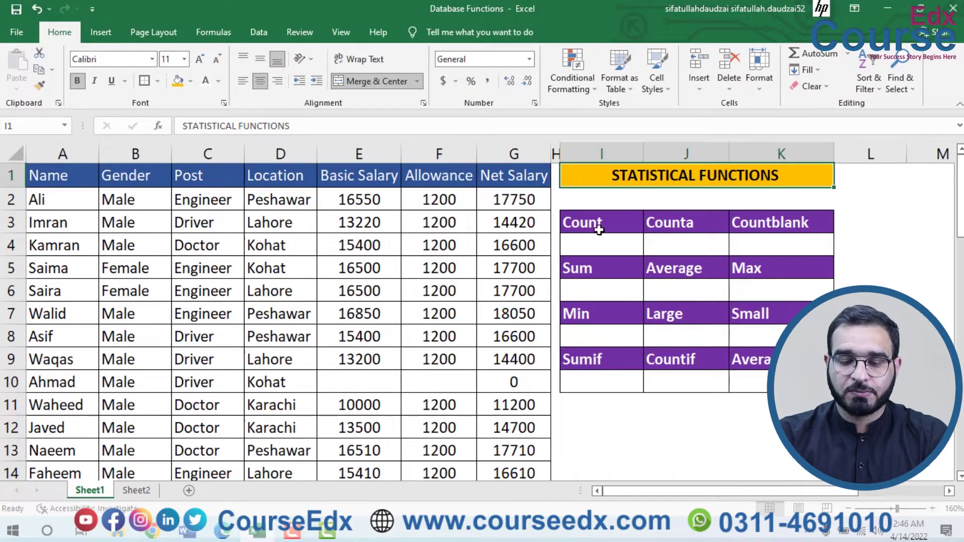
click(594, 246)
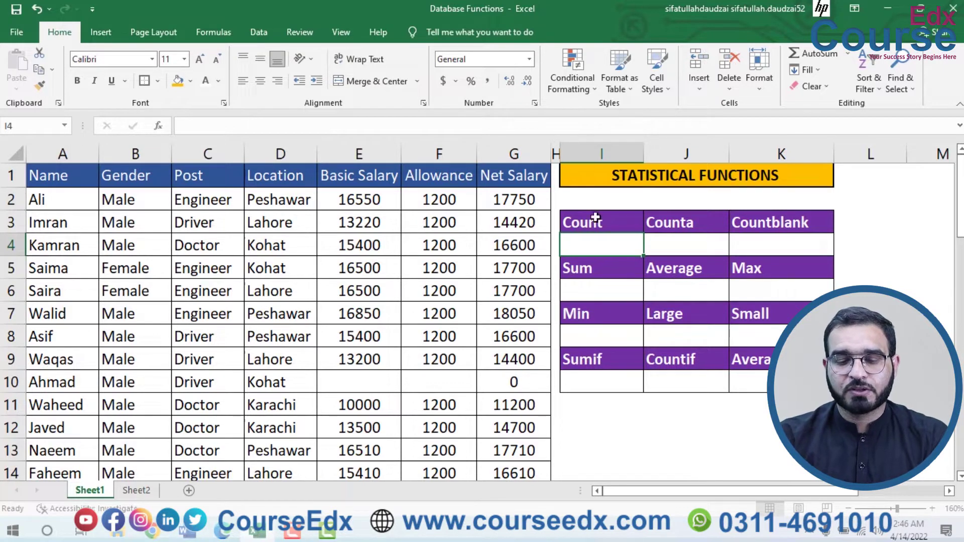
drag(514, 199, 514, 313)
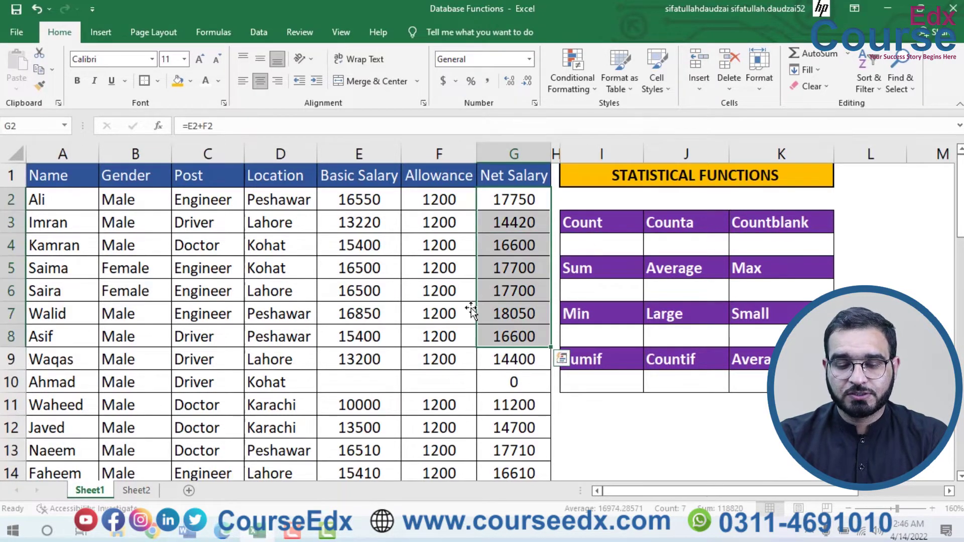
drag(430, 200, 438, 314)
drag(366, 245, 367, 314)
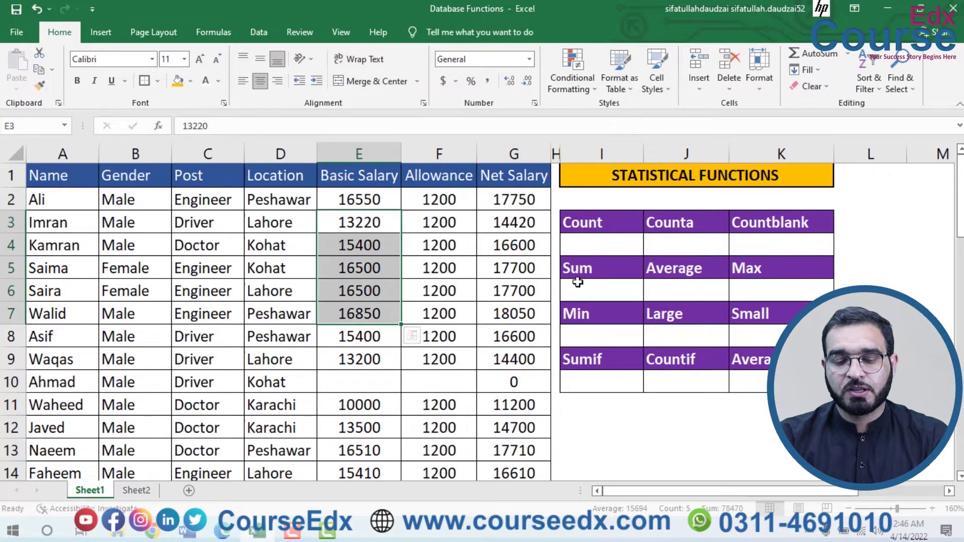
click(593, 246)
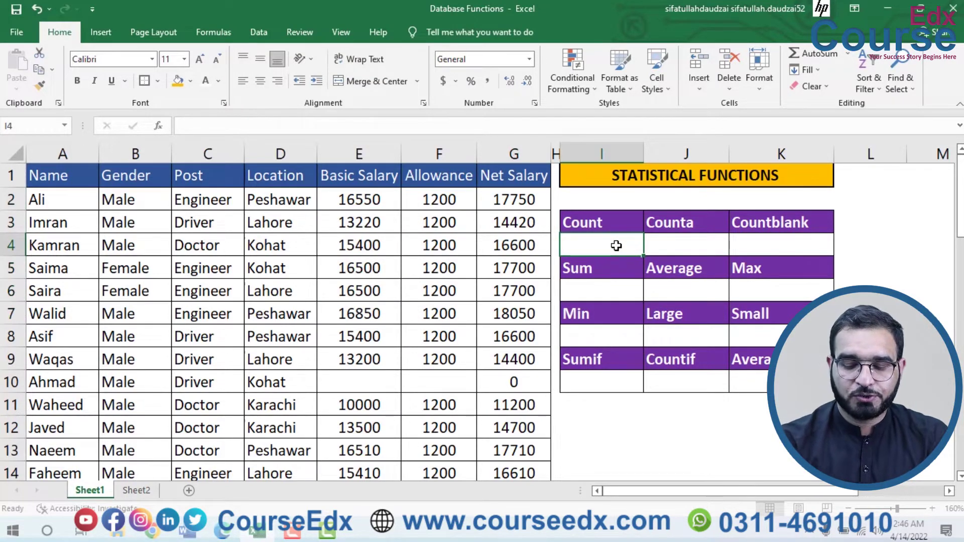
Step: Enter =COUNT(G2:G49) in I4 so the Count result reads 48
text(=COUNT()
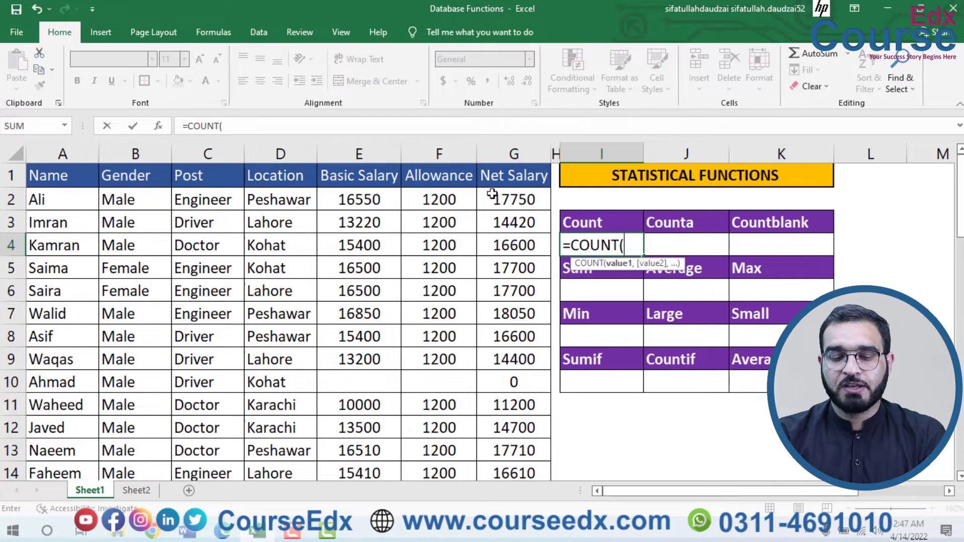
drag(500, 199, 515, 444)
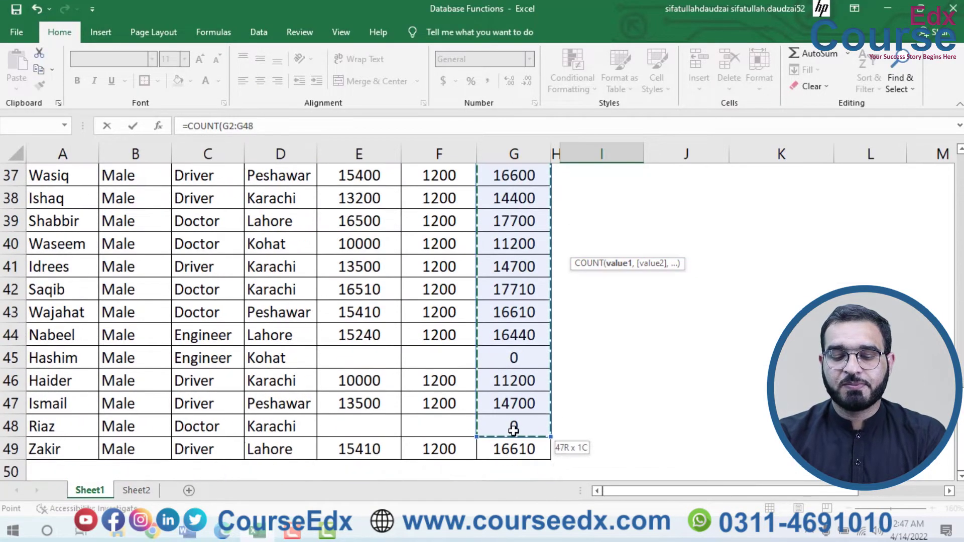
scroll(512, 312, up, 6)
scroll(507, 296, up, 6)
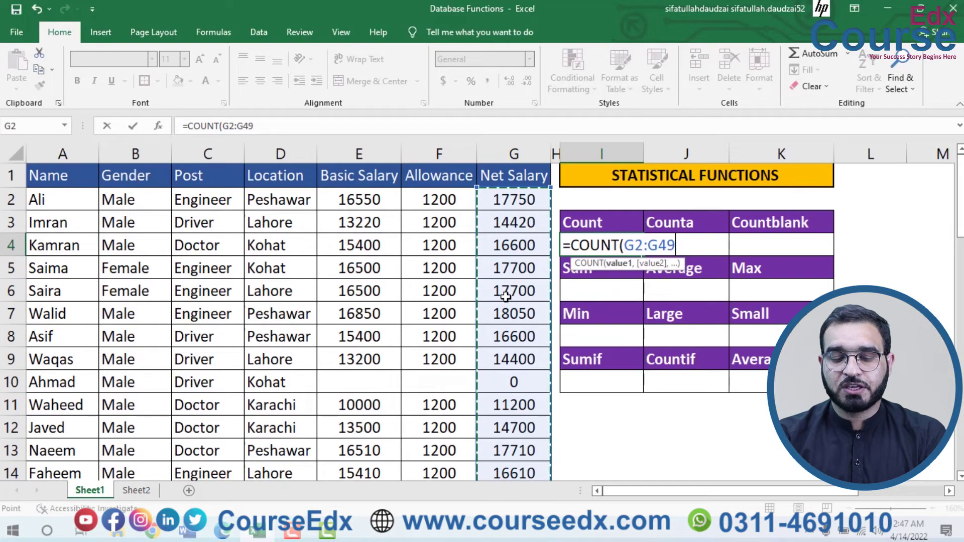
key(Return)
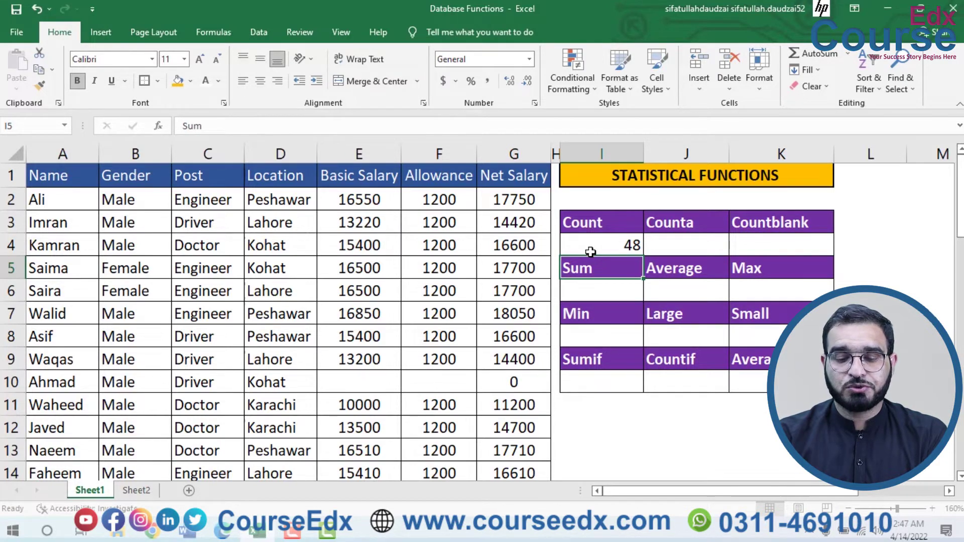
Step: Enter =COUNTA(A2:A49) in J4 to count 48 Name entries, then select cell A5
click(685, 245)
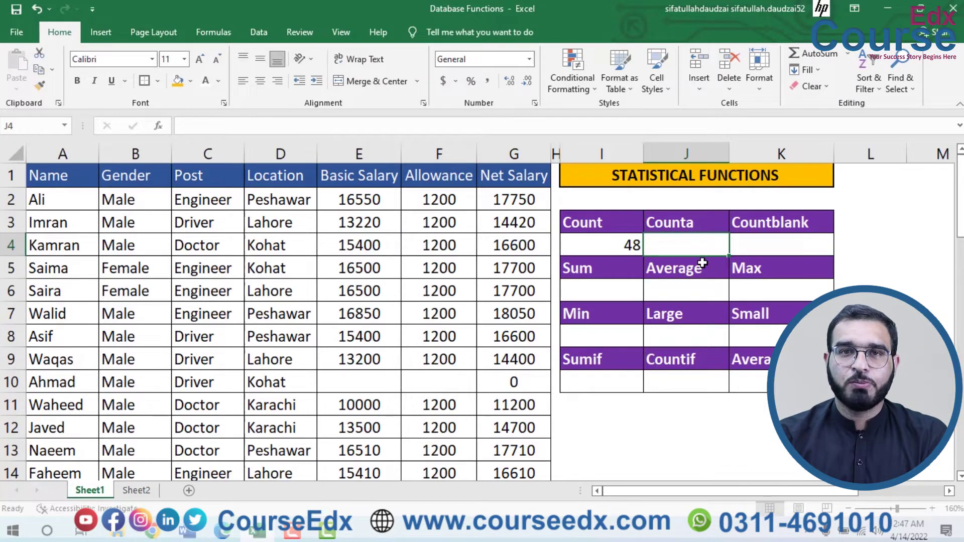
text(=)
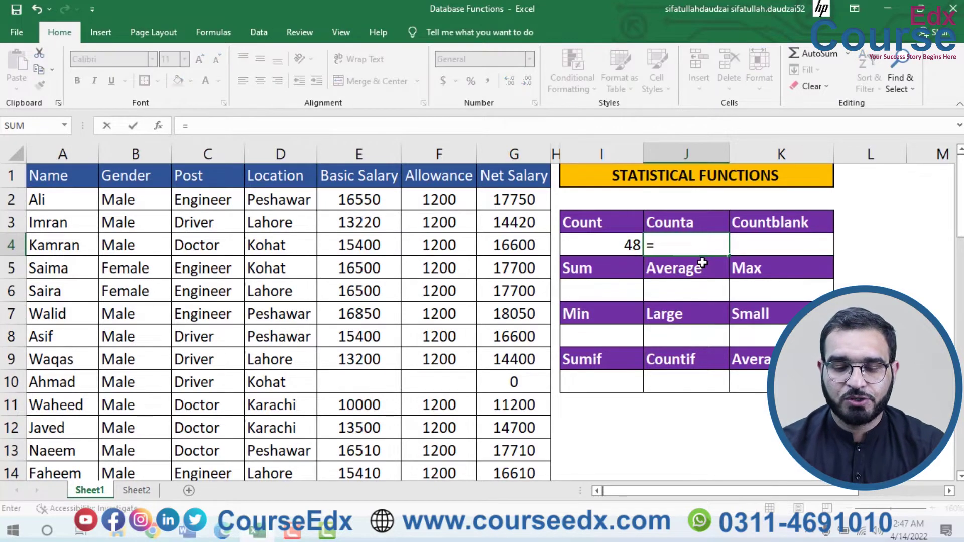
text(COUNTA()
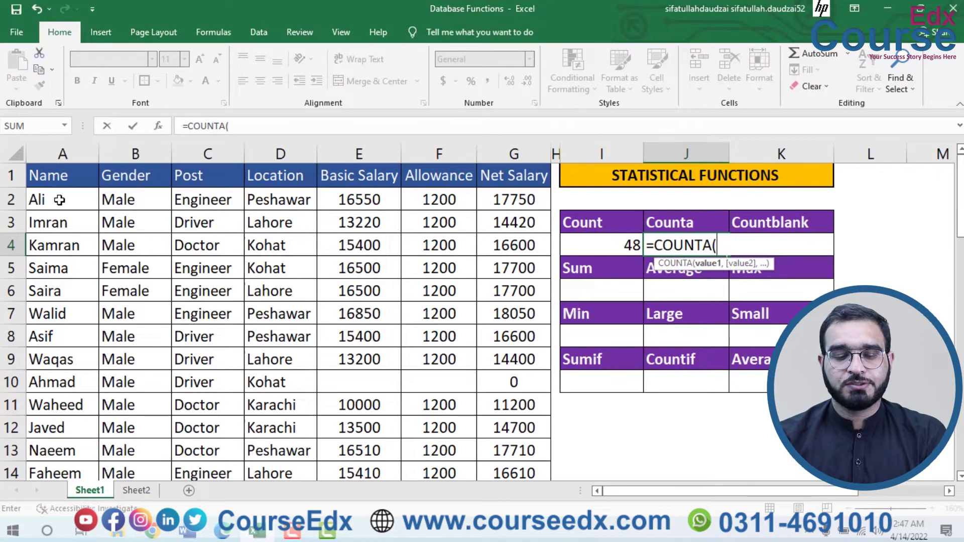
drag(66, 199, 60, 289)
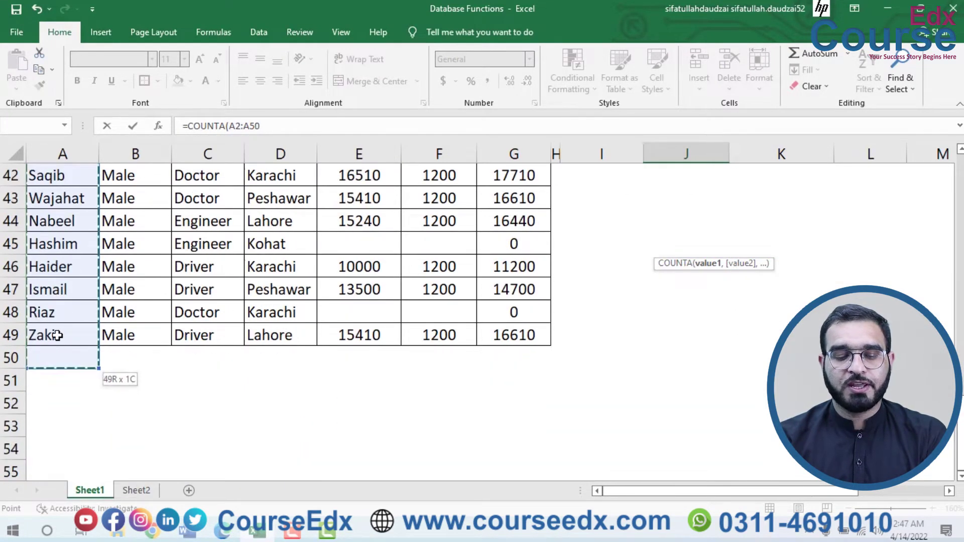
drag(65, 437, 59, 330)
scroll(201, 301, up, 6)
scroll(374, 271, up, 8)
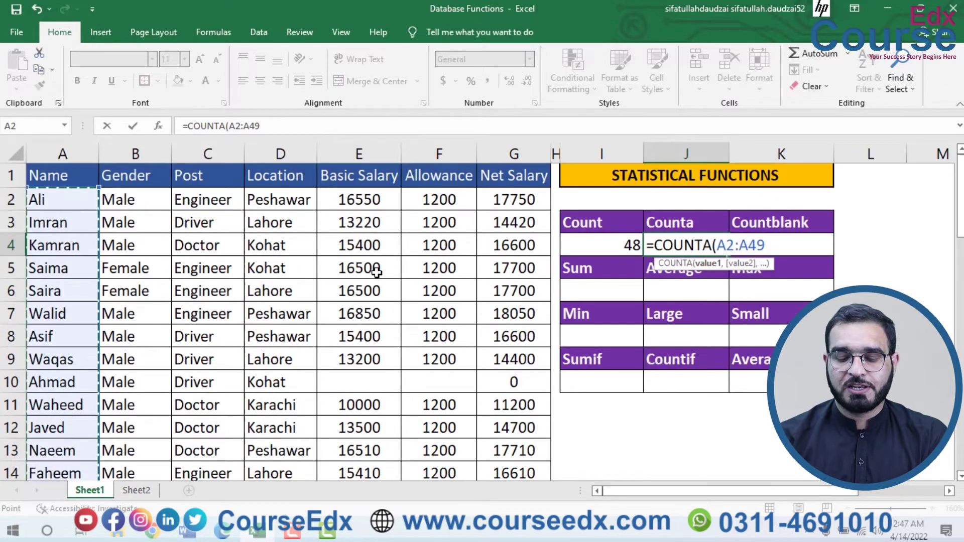
key(Return)
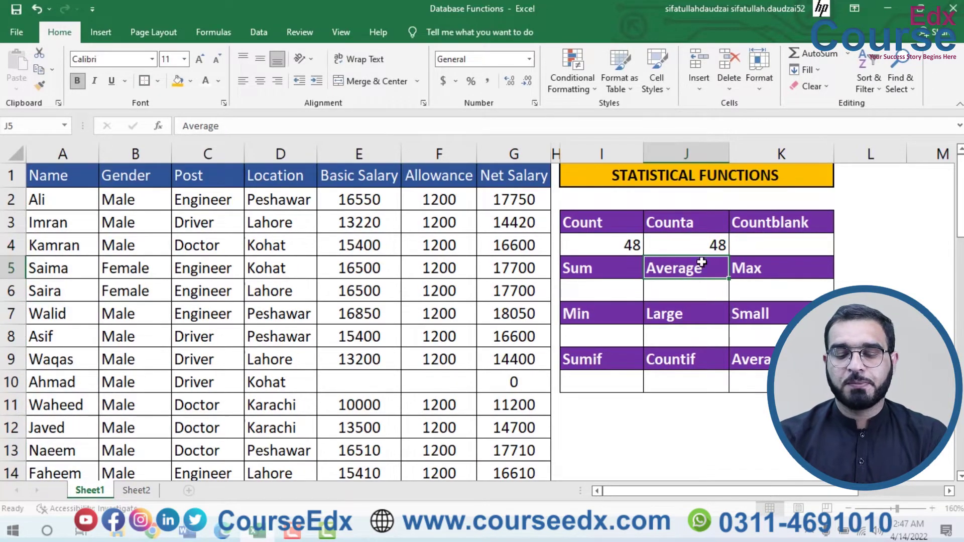
click(700, 247)
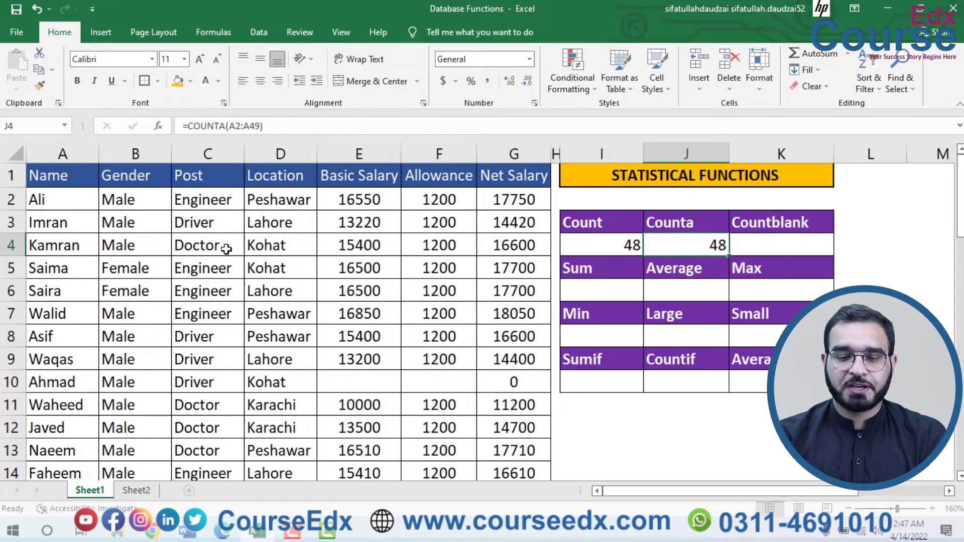
click(60, 270)
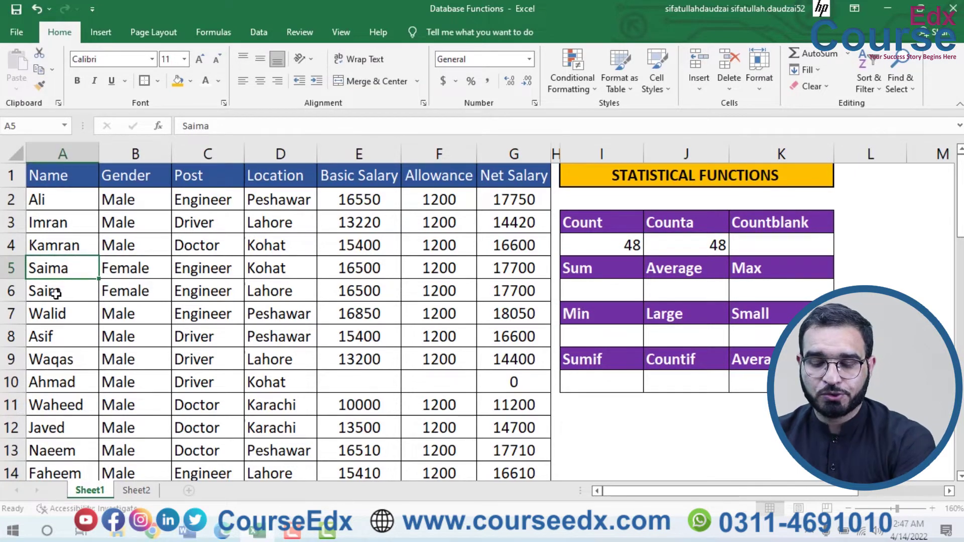
key(Delete)
click(54, 310)
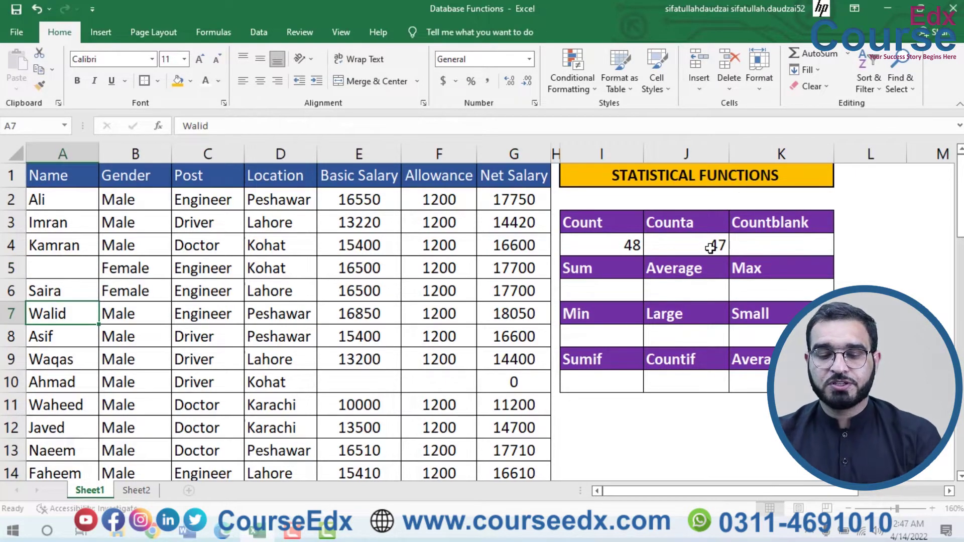
key(ctrl+z)
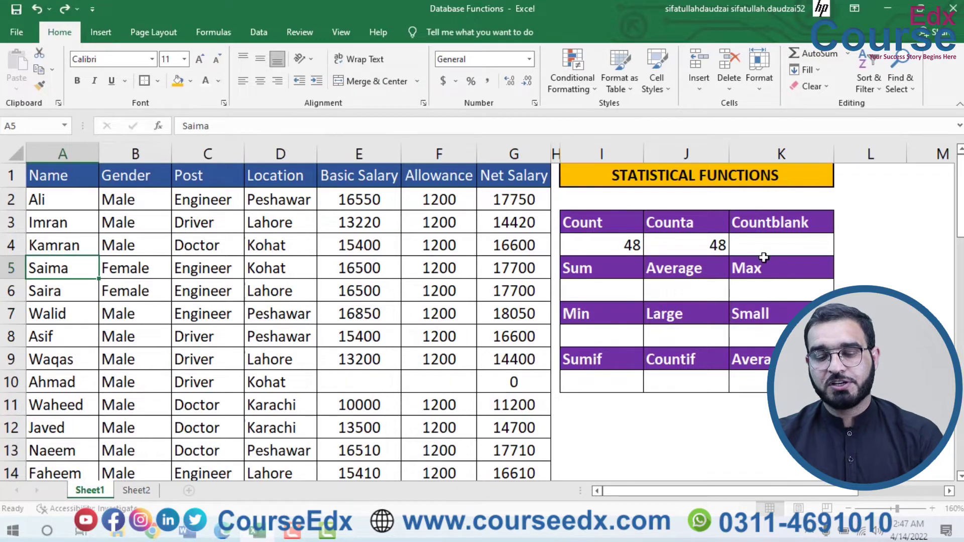
click(765, 250)
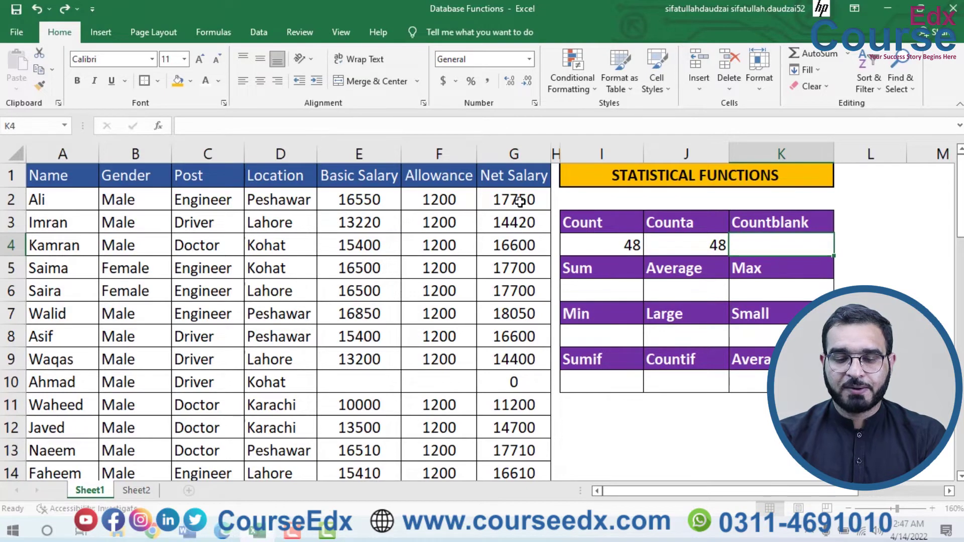
drag(519, 201, 525, 450)
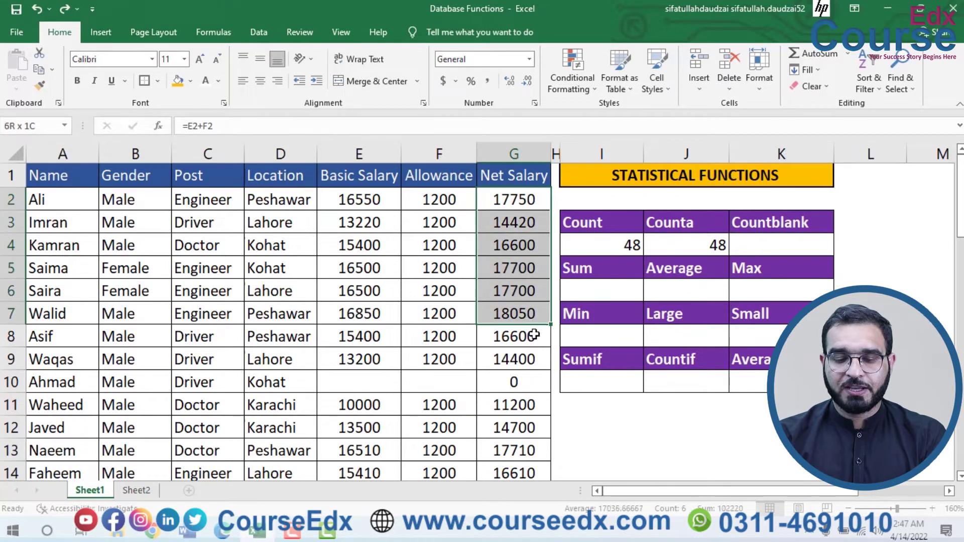
click(514, 359)
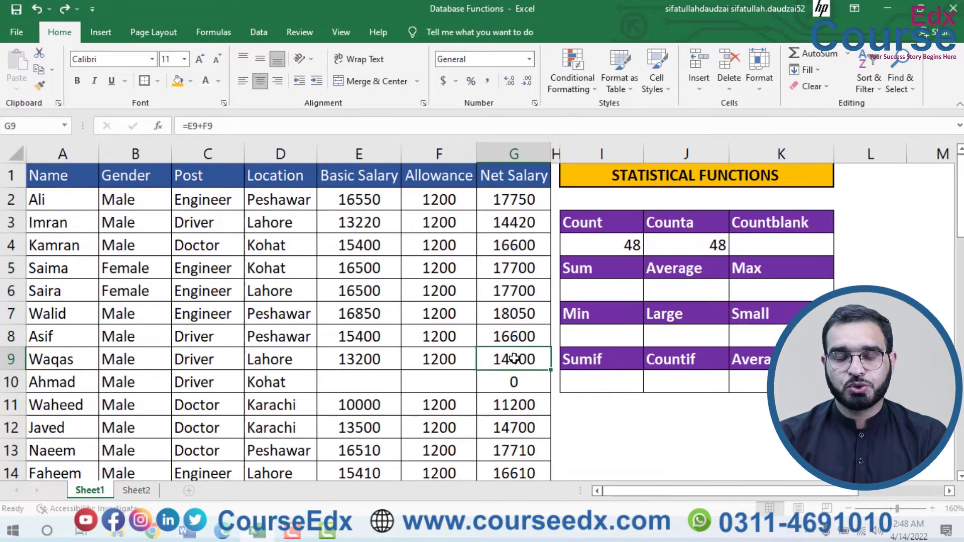
drag(354, 201, 354, 359)
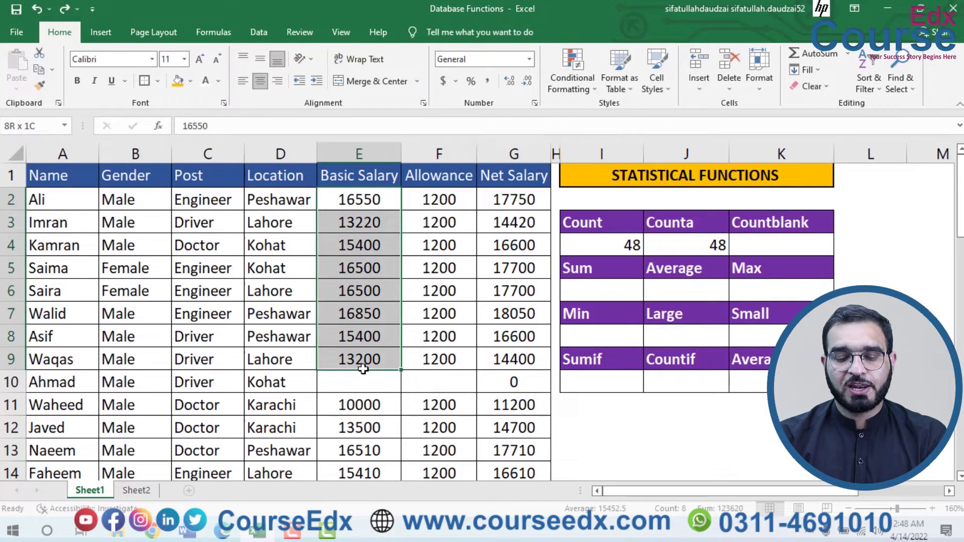
click(352, 382)
scroll(356, 386, down, 5)
click(361, 310)
click(364, 404)
scroll(390, 392, up, 5)
click(766, 245)
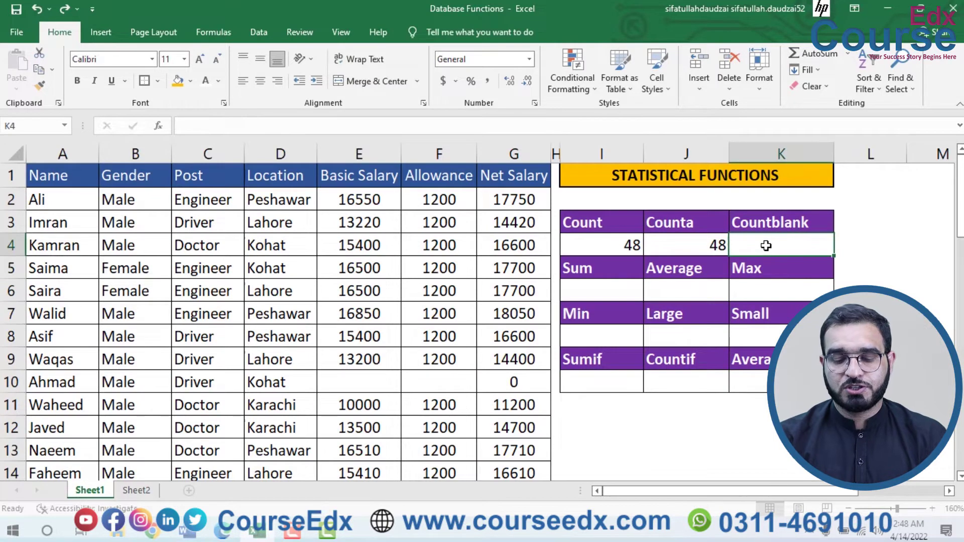
Step: Enter =COUNTBLANK(E2:E49) in K4, showing 8 blank Basic Salary cells
text(=COUNT)
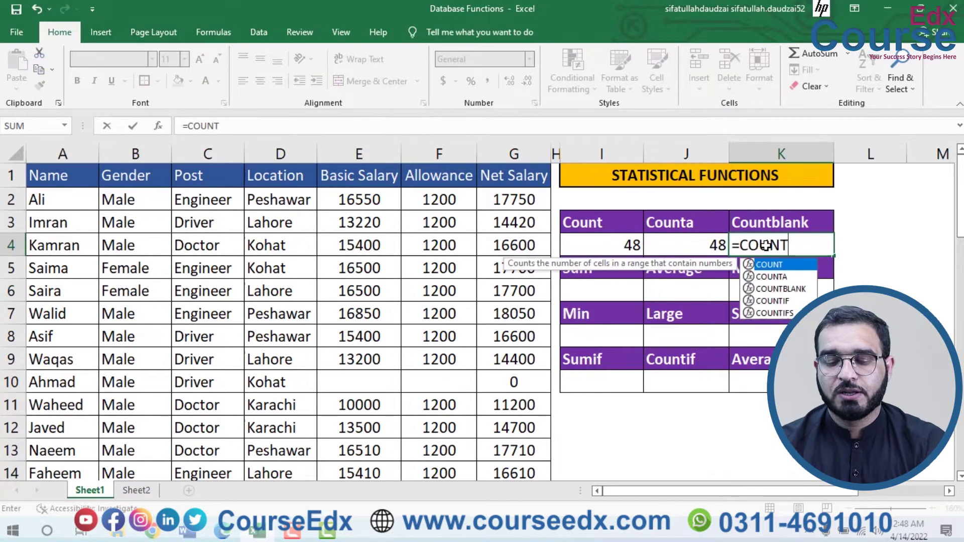
key(Down)
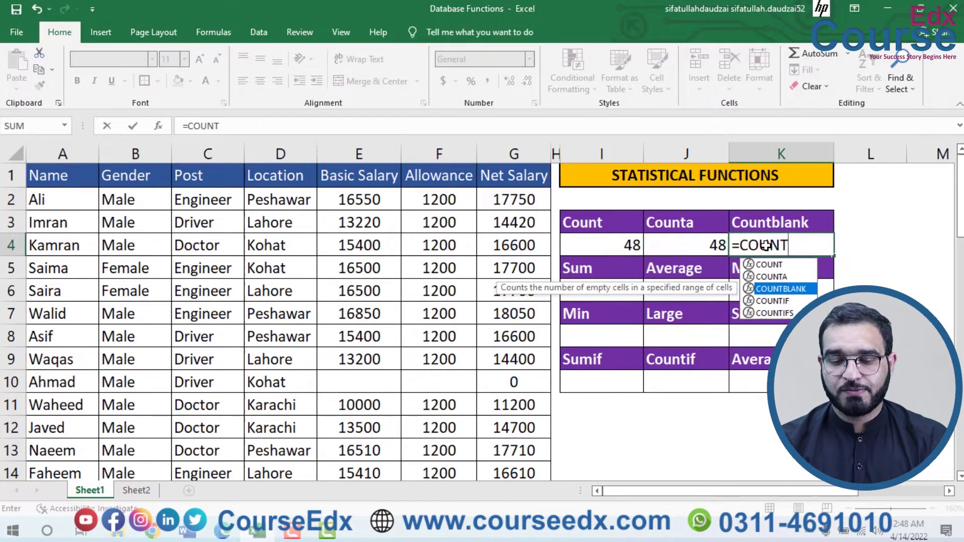
key(Down)
key(Tab)
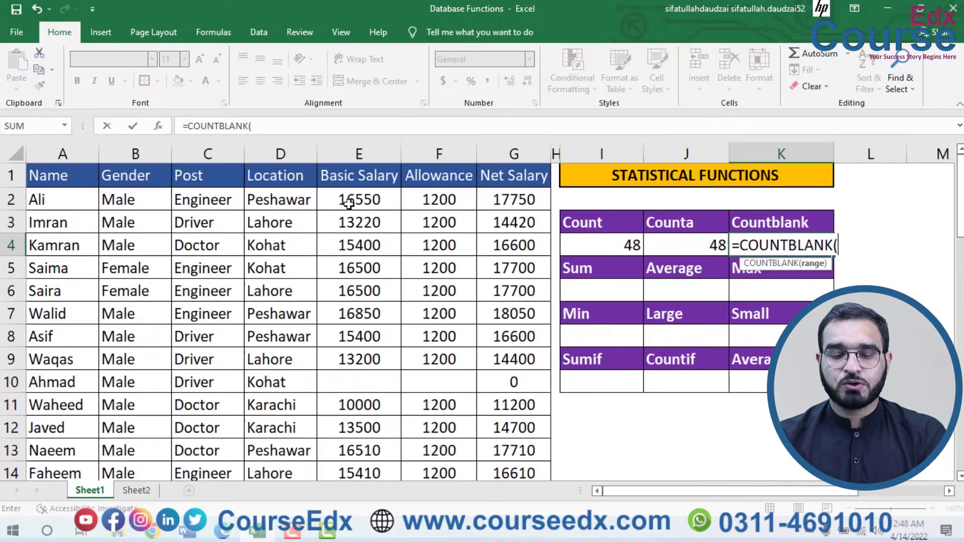
drag(349, 202, 358, 447)
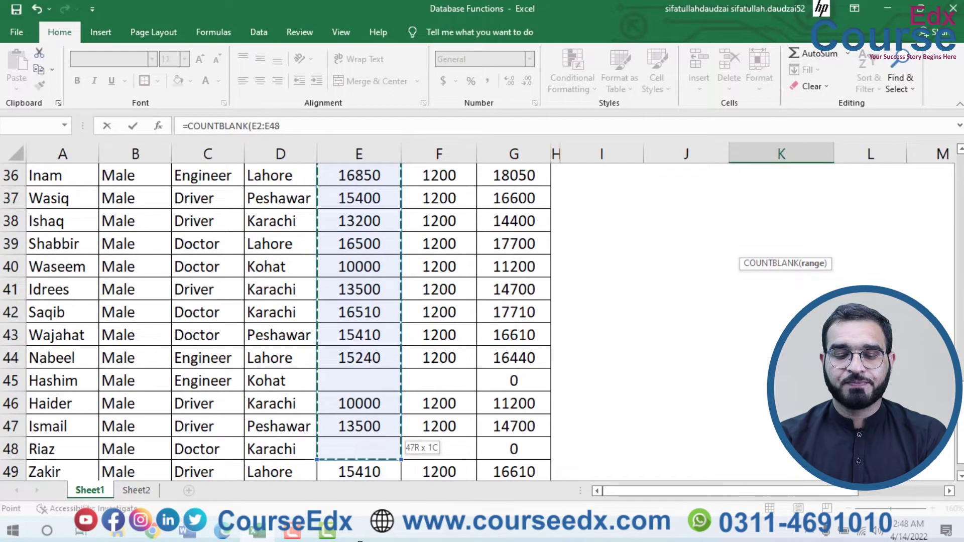
scroll(361, 352, up, 7)
scroll(374, 266, up, 5)
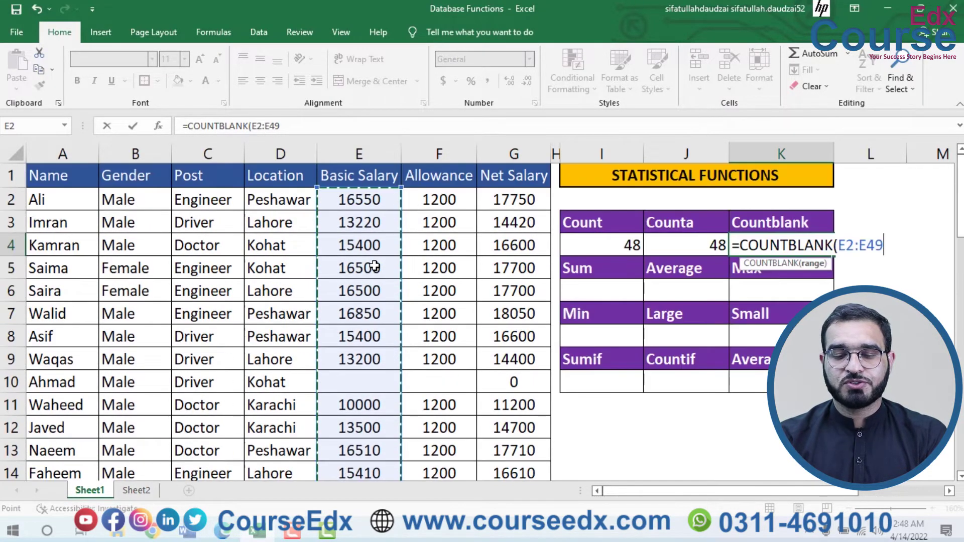
key(Return)
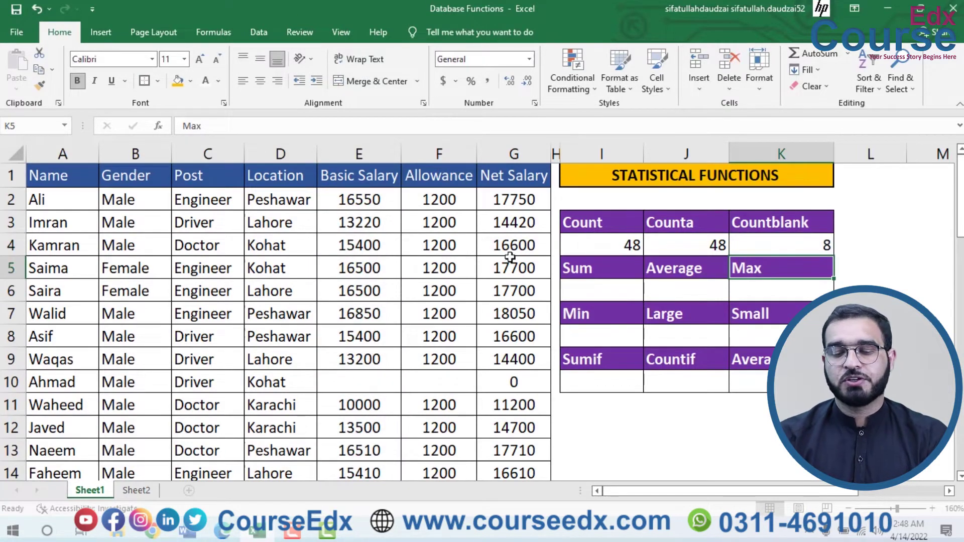
click(789, 243)
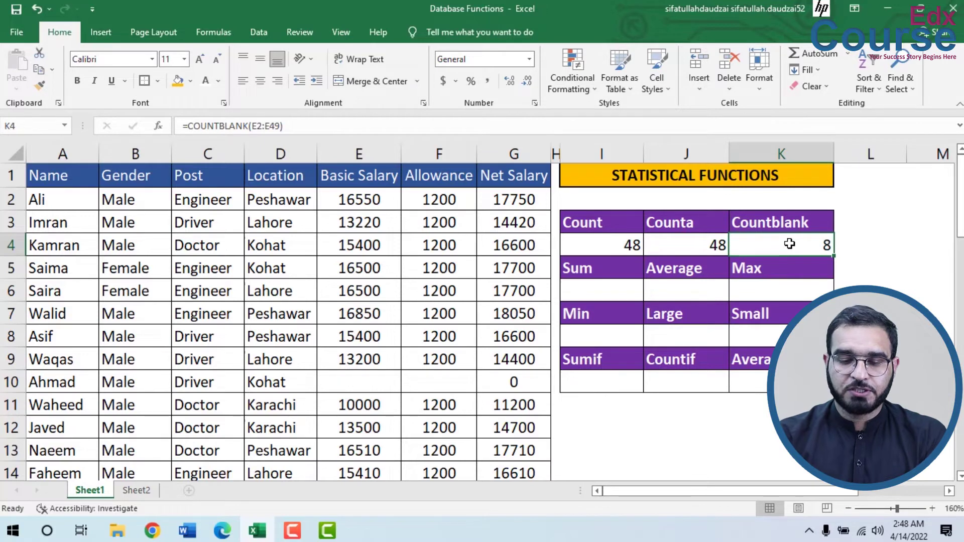
Step: Enter =SUM(G2:G49) in I6, totalling Net Salary as 629190
click(597, 293)
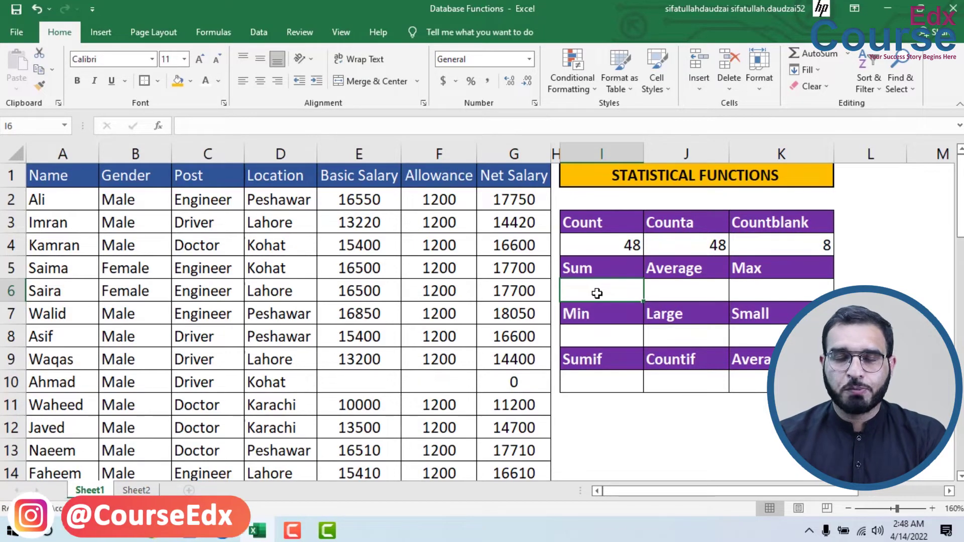
text(=)
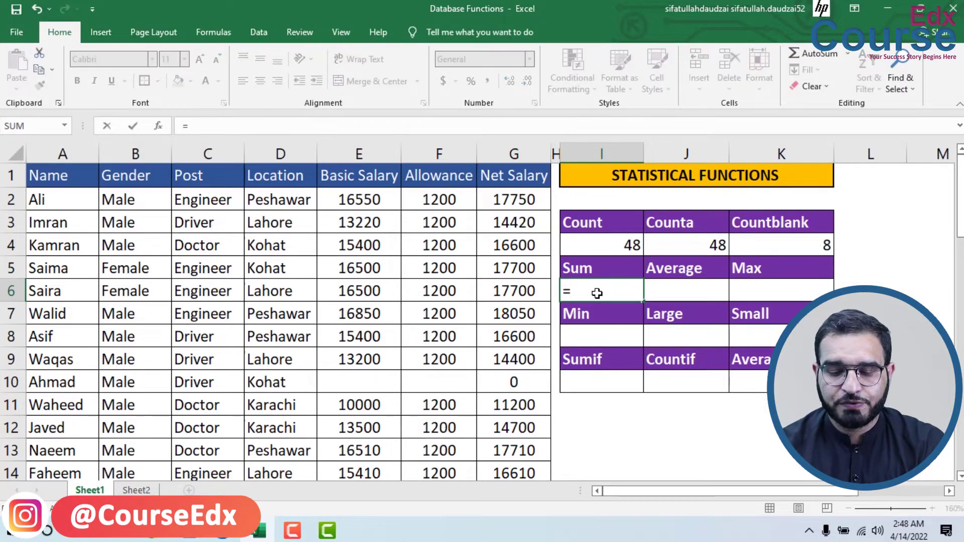
text(SUM()
mouse_move(510, 197)
mouse_down()
mouse_move(526, 540)
mouse_move(522, 369)
mouse_up()
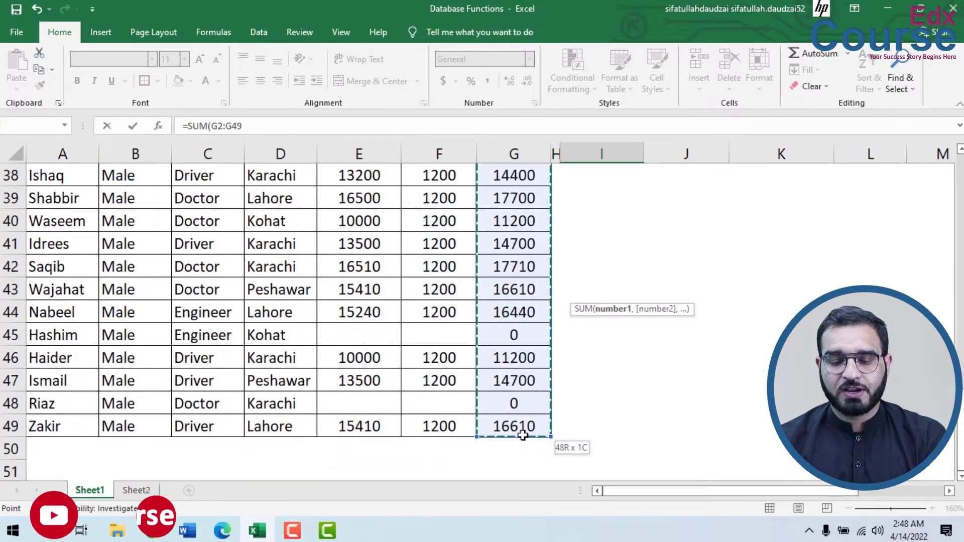
scroll(503, 246, up, 12)
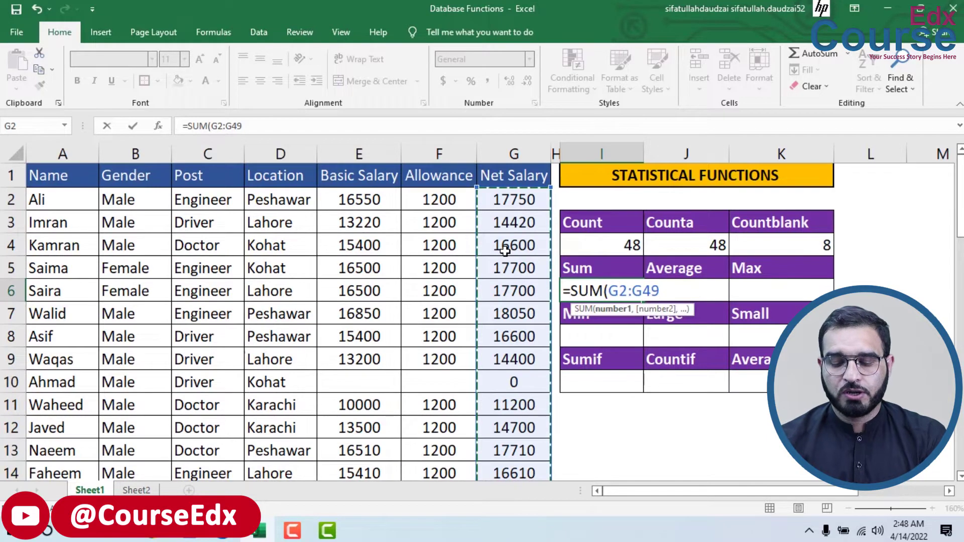
key(Return)
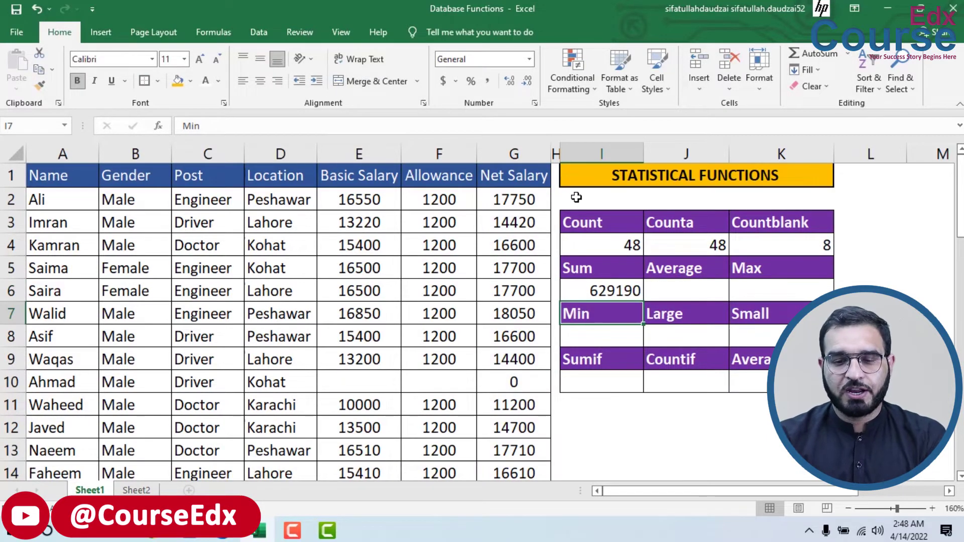
click(698, 290)
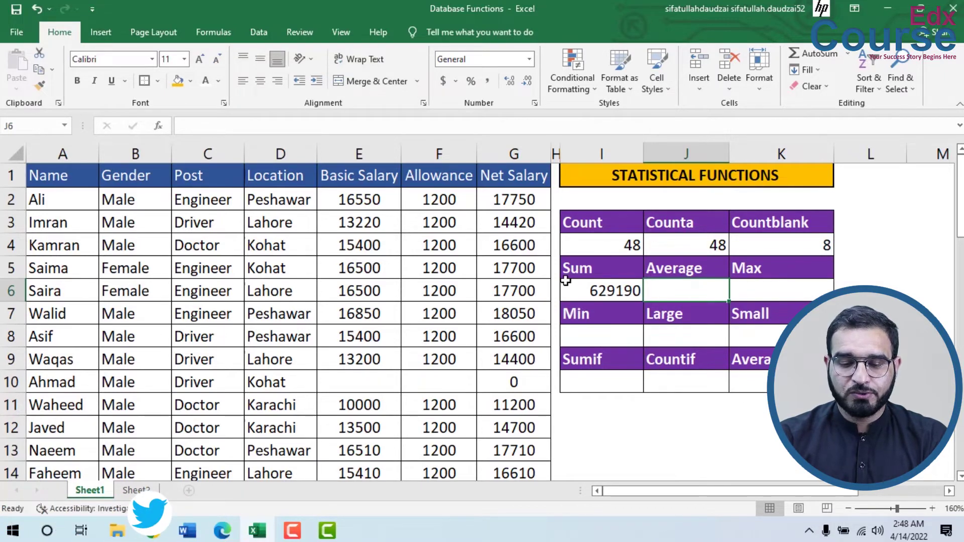
Step: Enter =AVERAGE(G2:G49) in J6, giving a mean Net Salary of 13108.125
text(=A)
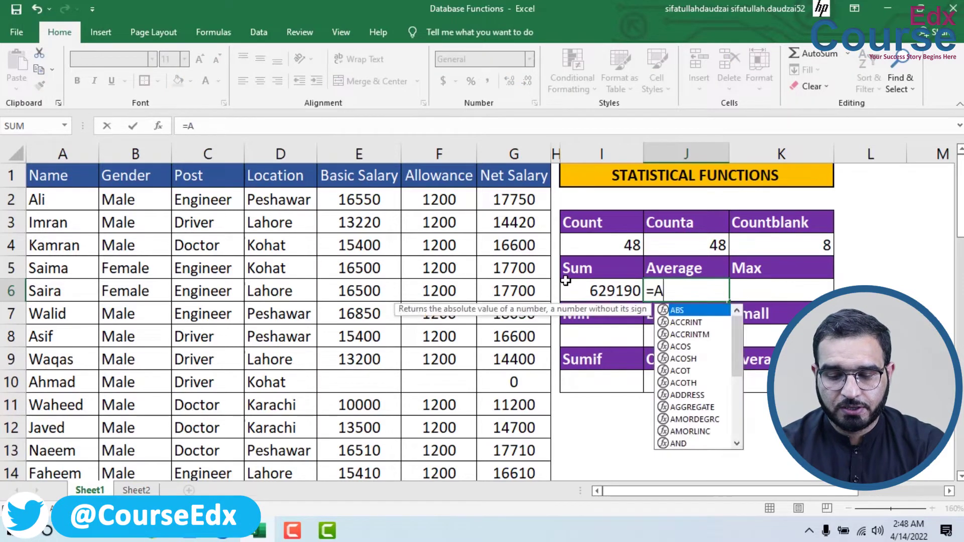
text(VERAGE()
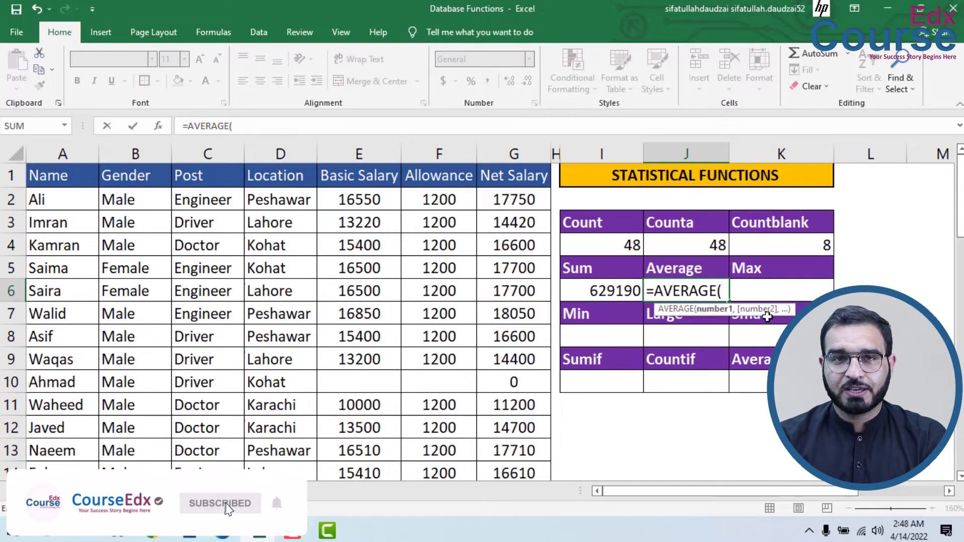
drag(516, 200, 516, 466)
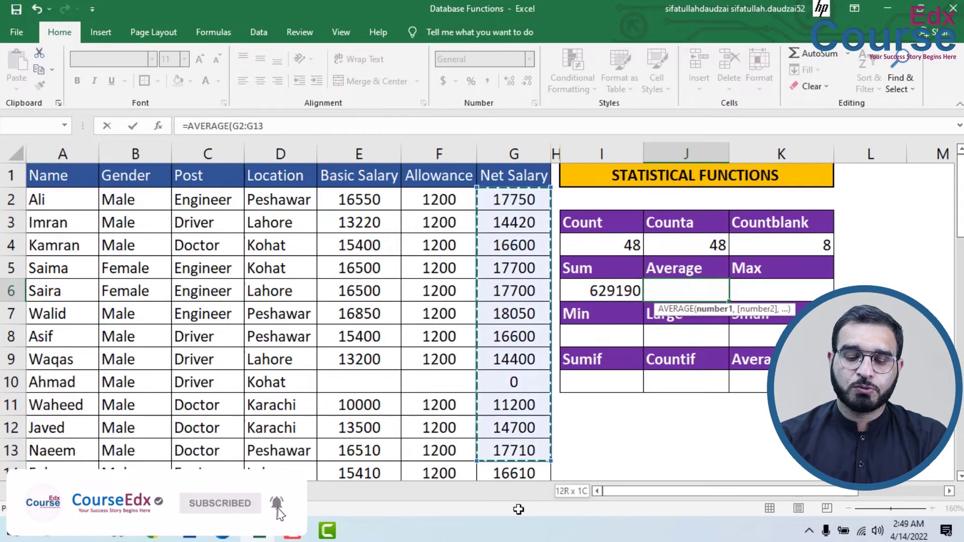
drag(516, 466, 512, 333)
scroll(514, 321, up, 14)
key(Return)
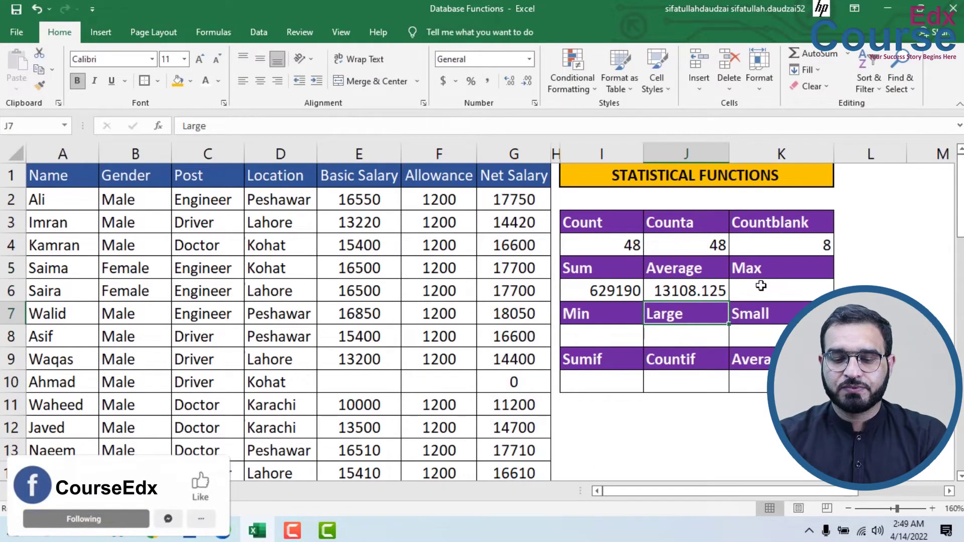
click(765, 289)
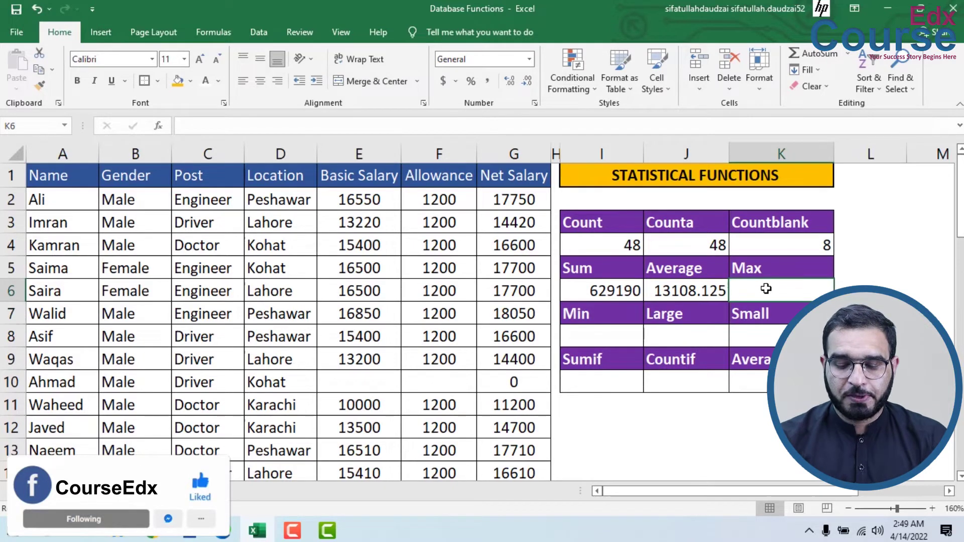
Step: Enter =MAX(G2:G49) in K6 after undoing a mistaken MATCH, giving 18050
text(=MAX)
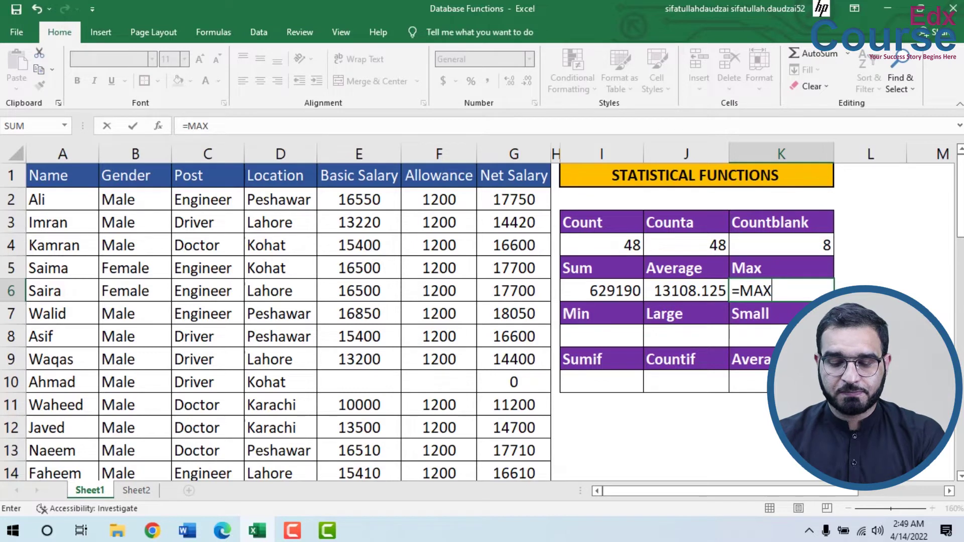
key(BackSpace)
key(Tab)
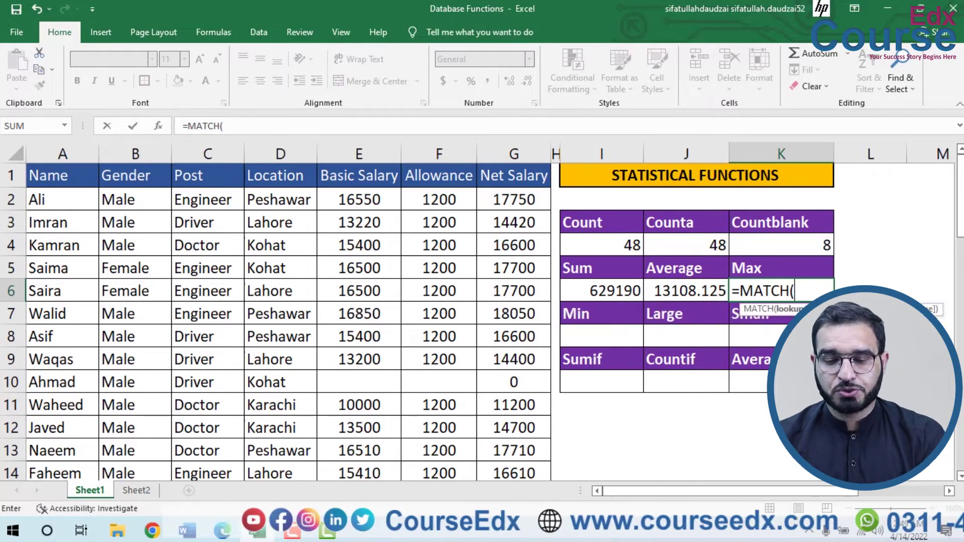
key(BackSpace)
key(BackSpace)
key(BackSpace)
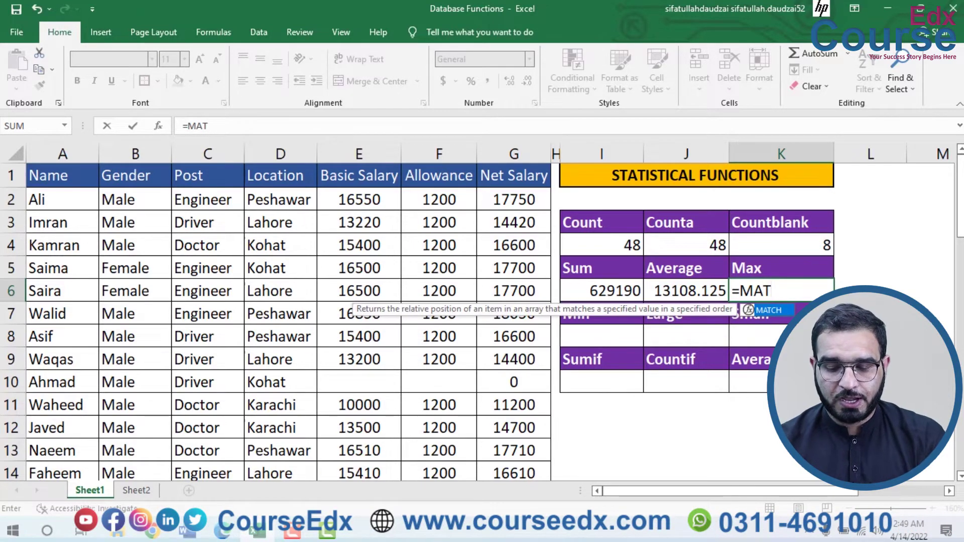
key(BackSpace)
text(x)
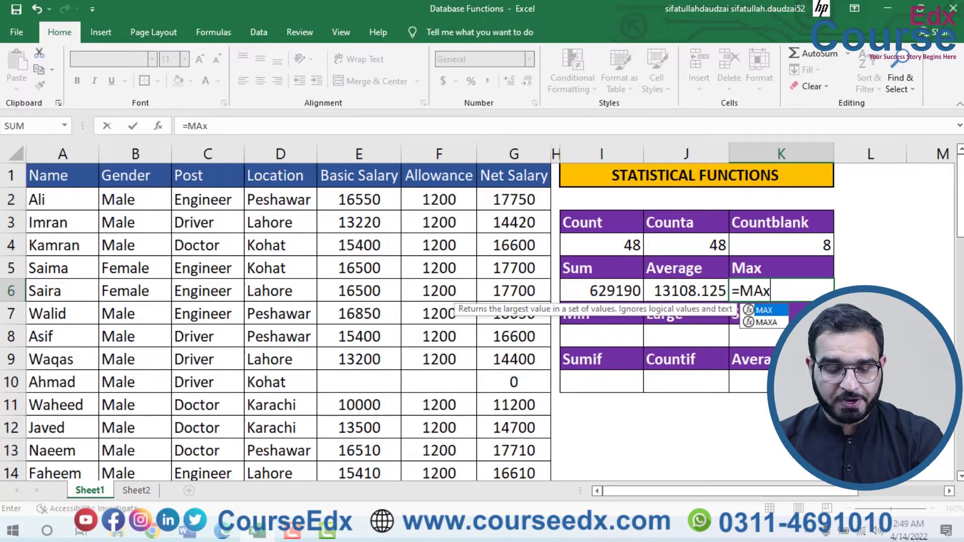
key(Tab)
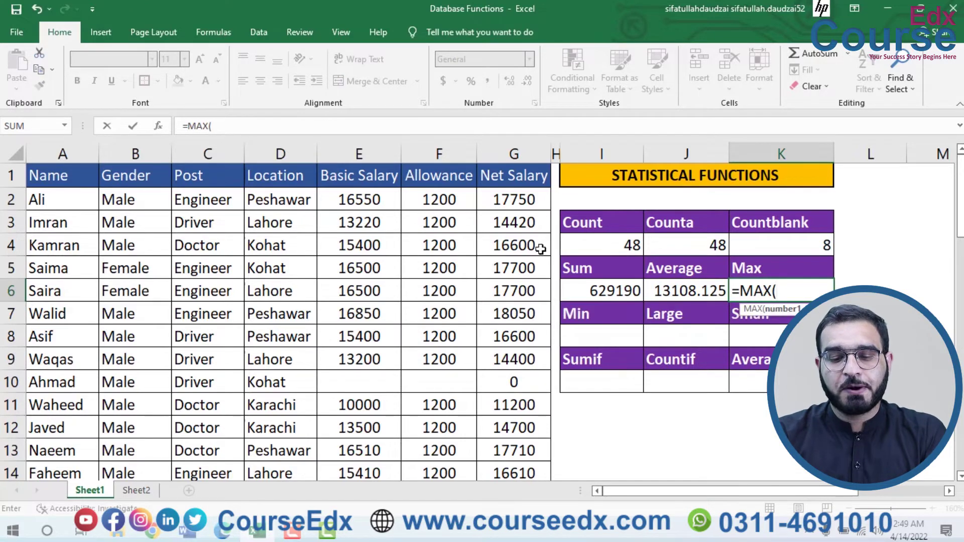
drag(517, 204, 524, 480)
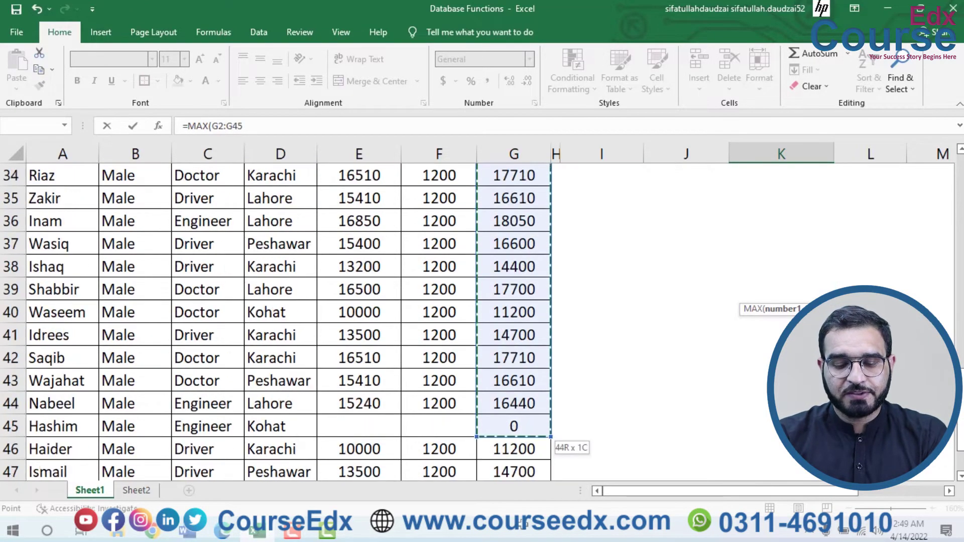
drag(524, 479, 519, 379)
key(Return)
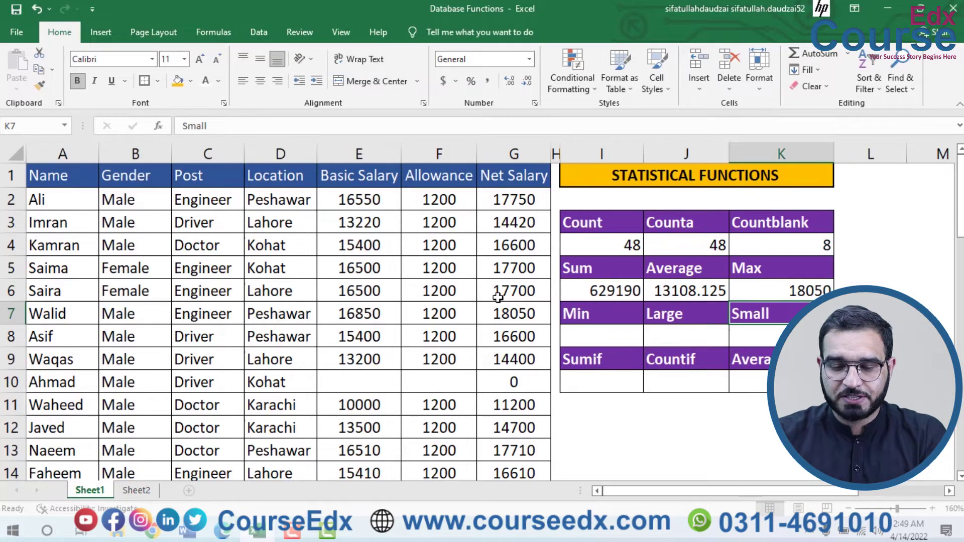
click(593, 341)
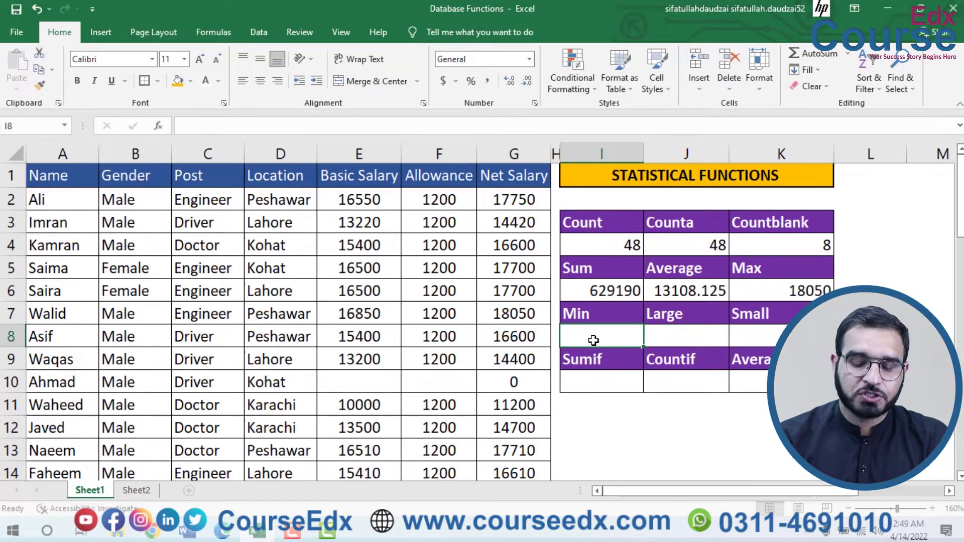
text(=mi)
key(Tab)
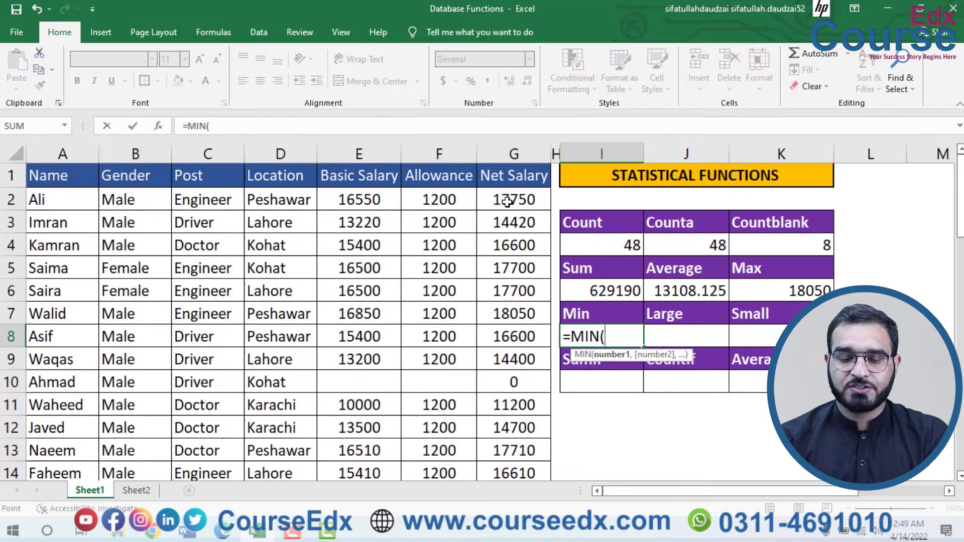
drag(507, 202, 513, 425)
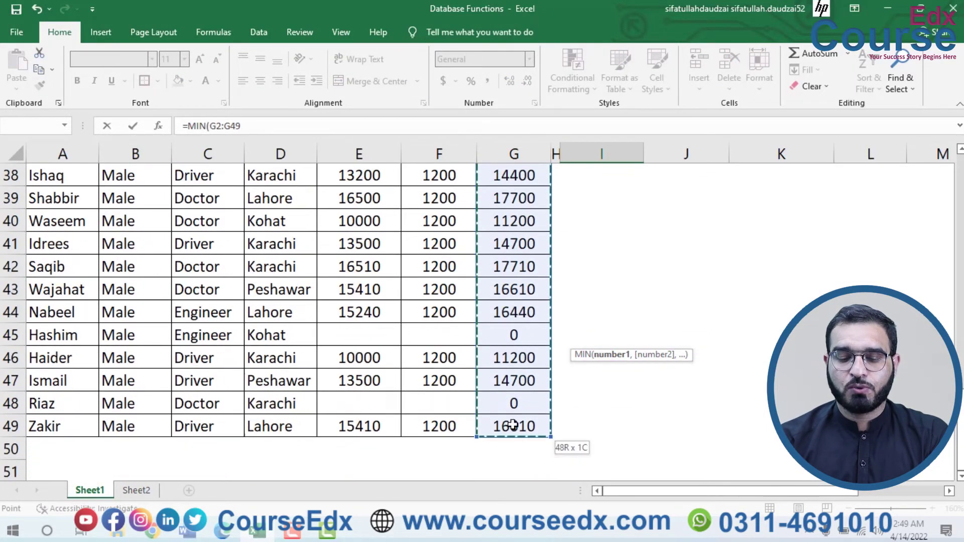
scroll(537, 390, up, 6)
scroll(537, 389, up, 6)
key(Return)
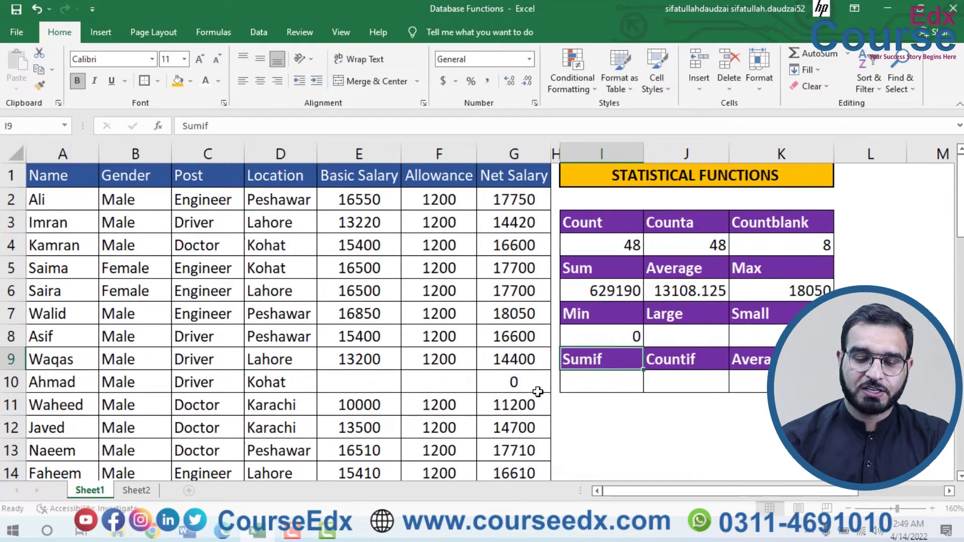
click(602, 336)
mouse_move(512, 266)
mouse_down()
mouse_move(532, 488)
mouse_move(533, 477)
mouse_up()
scroll(598, 305, up, 3)
click(623, 341)
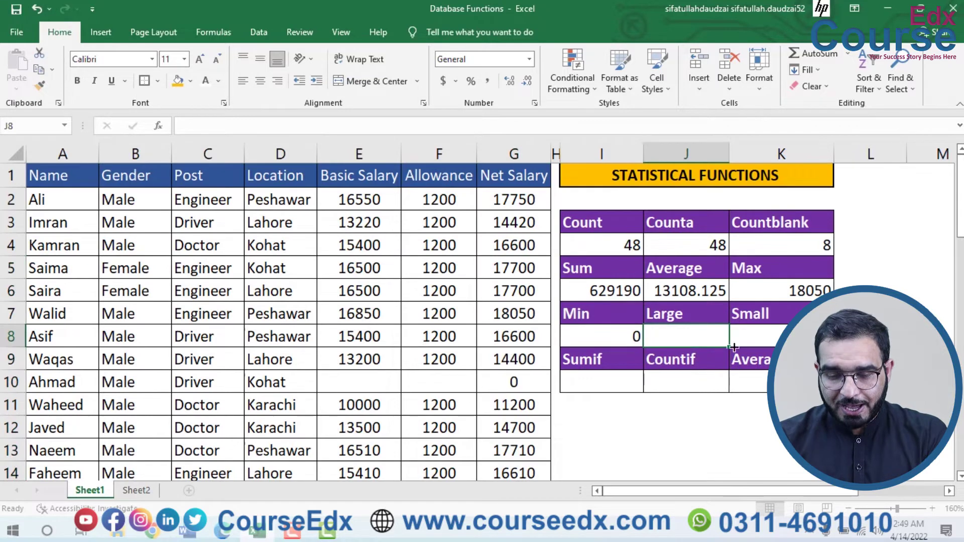
click(763, 342)
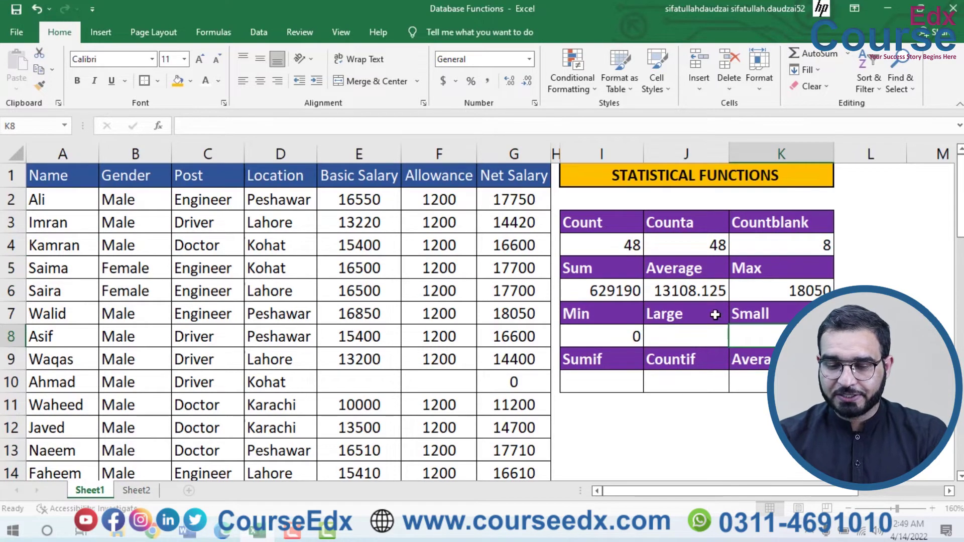
click(771, 297)
click(608, 339)
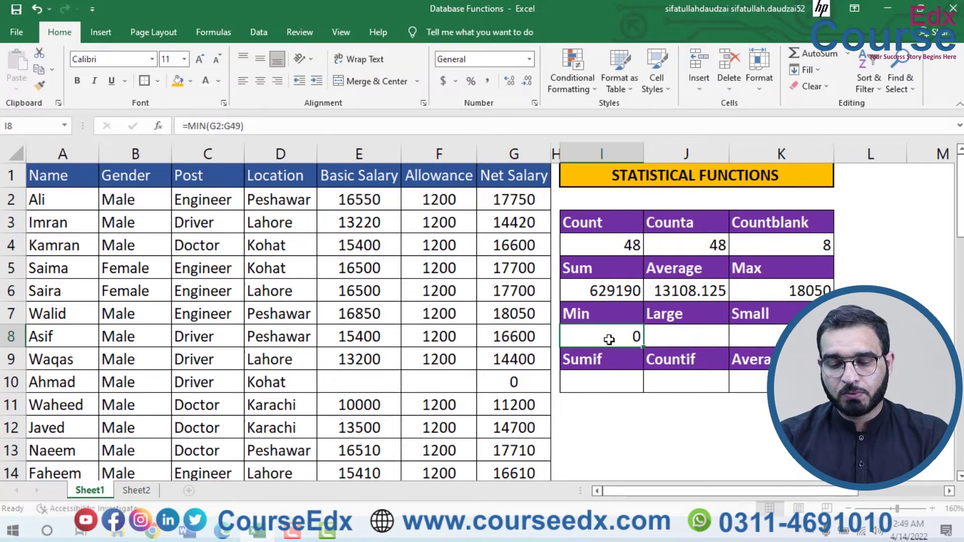
click(668, 331)
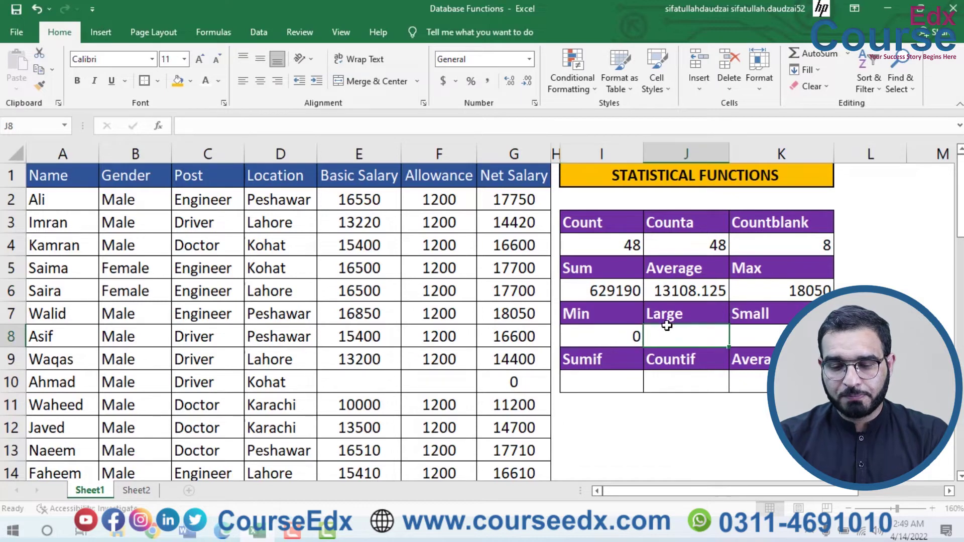
click(750, 337)
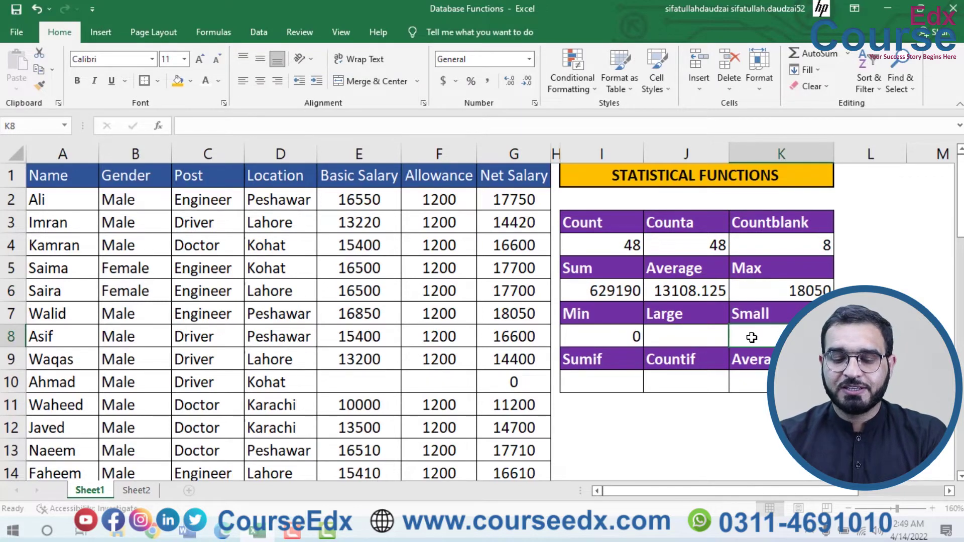
click(770, 293)
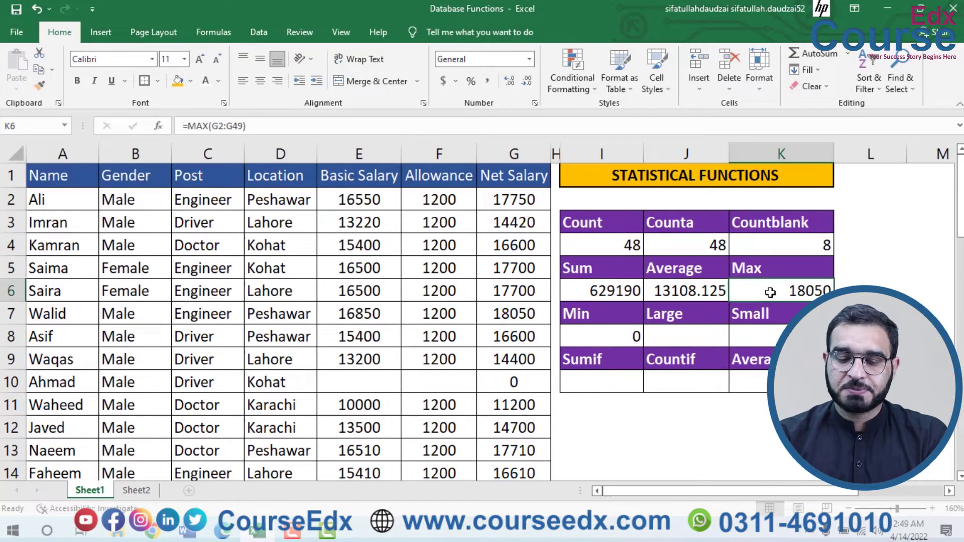
click(616, 339)
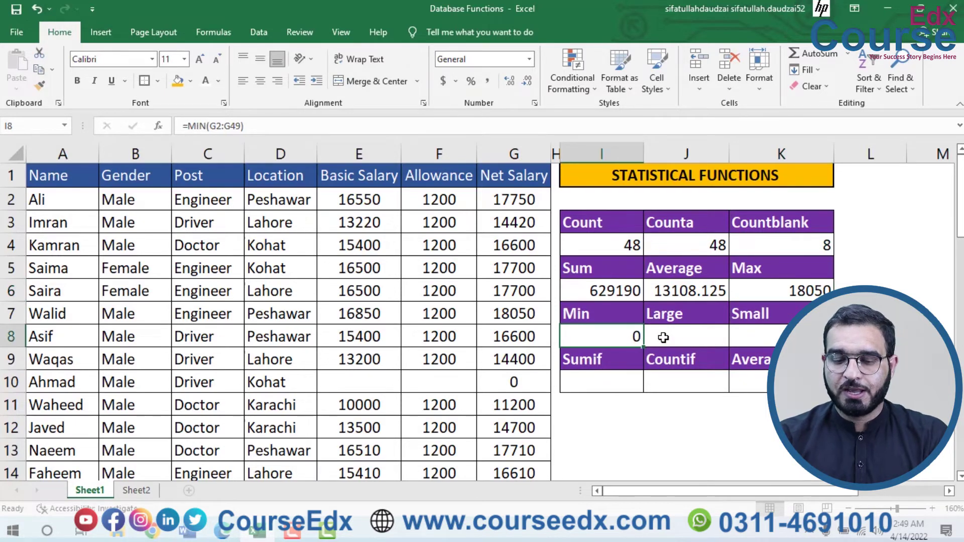
click(695, 339)
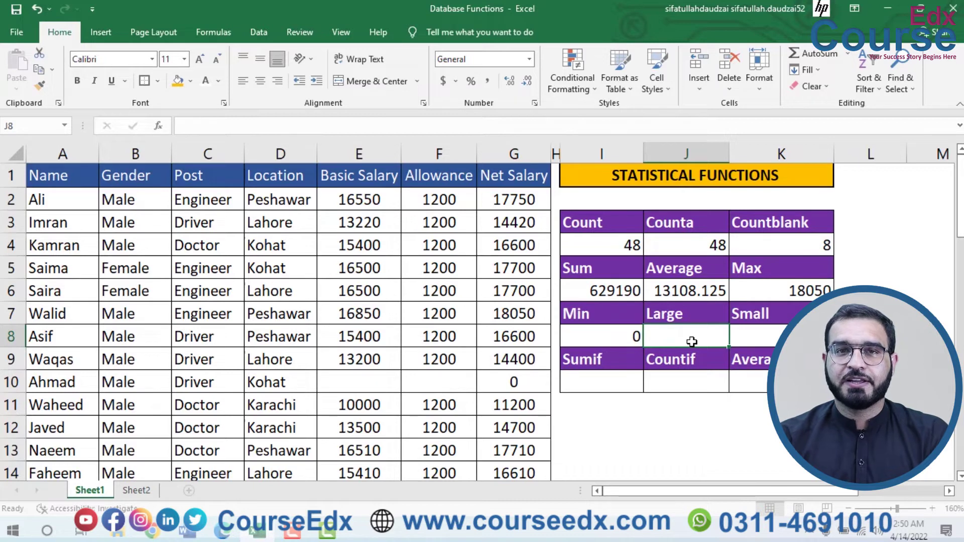
Step: Enter =LARGE(G2:G49,5) in J8, giving the fifth-highest net salary, 17710
text(=larg)
key(Tab)
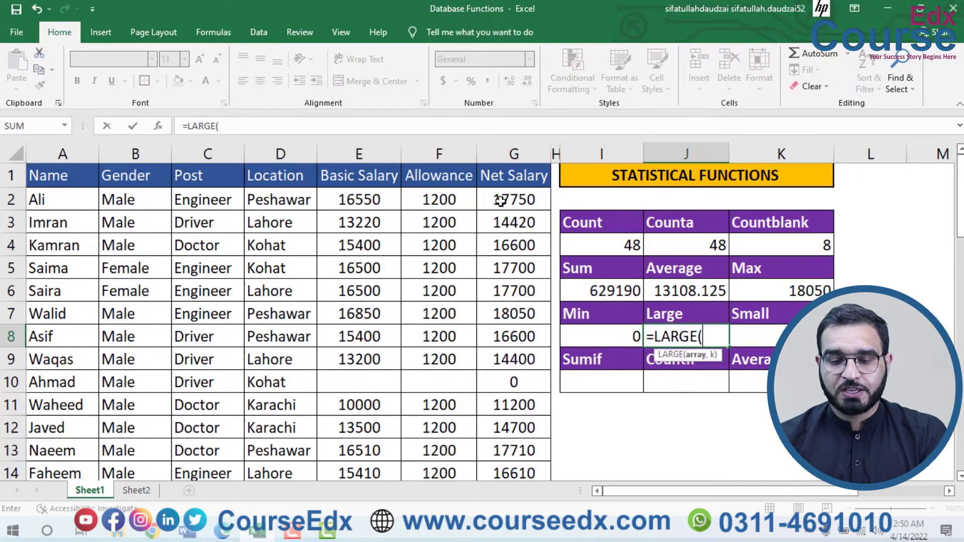
drag(514, 202, 508, 426)
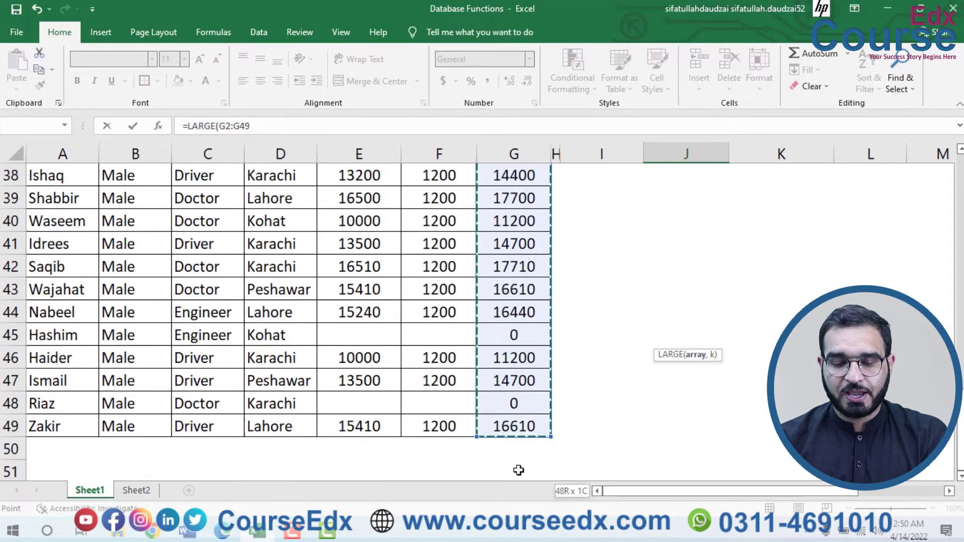
scroll(508, 426, up, 1)
scroll(511, 402, up, 11)
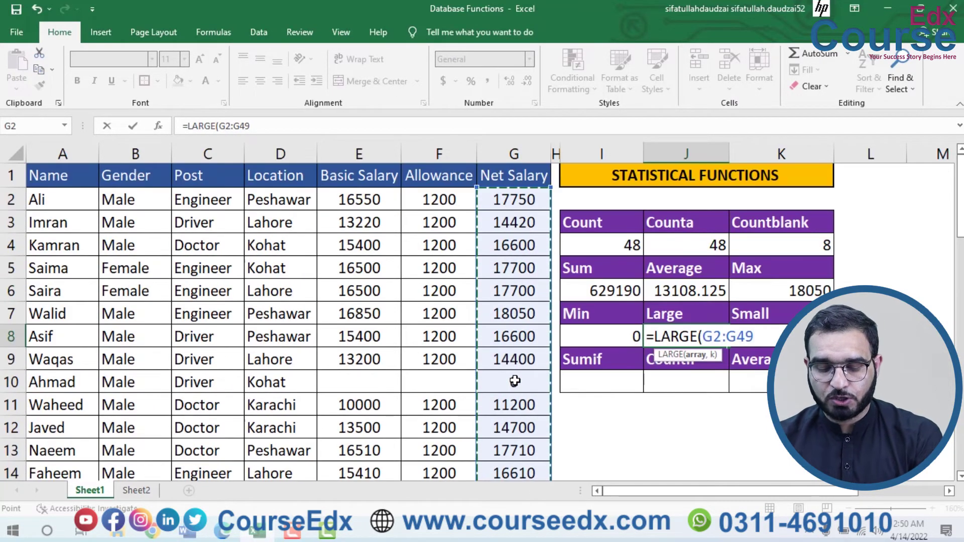
text(,)
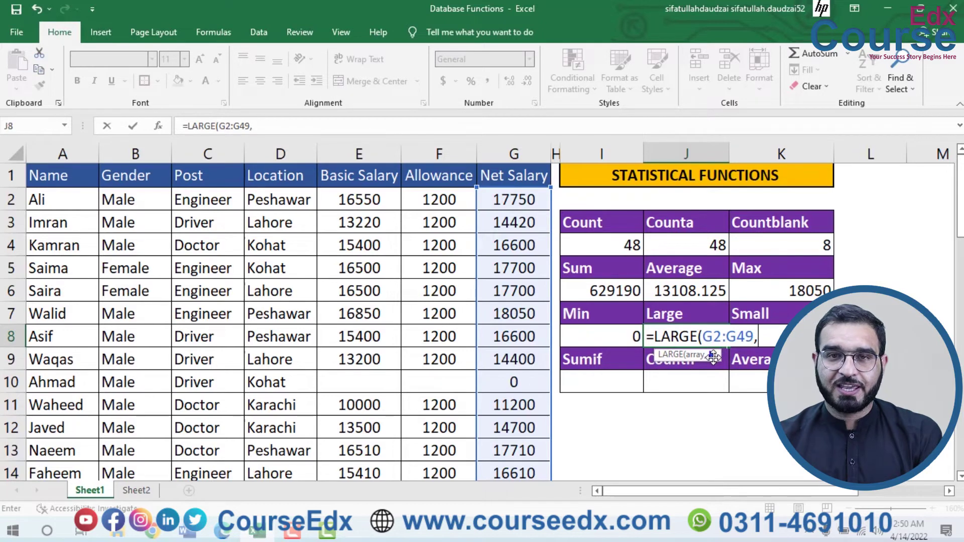
text(5)
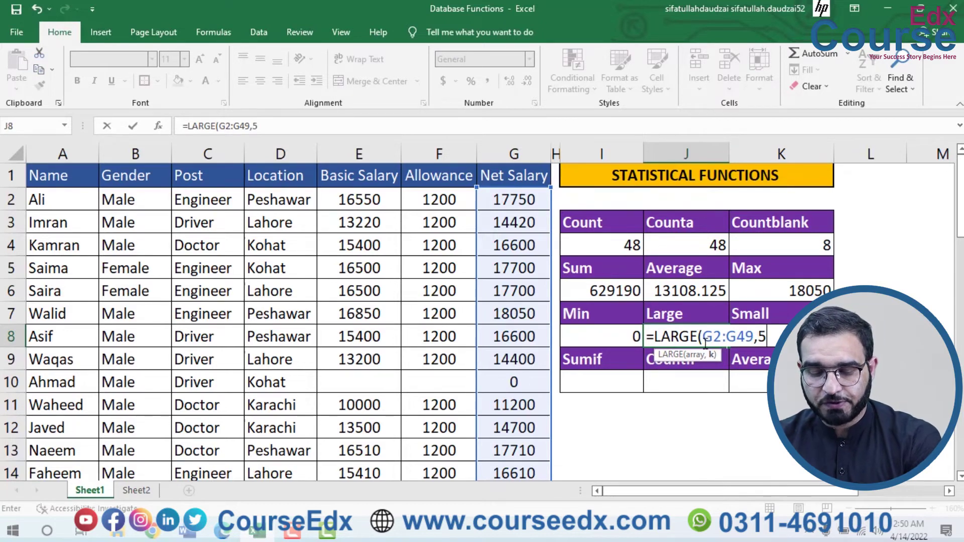
key(ctrl+Return)
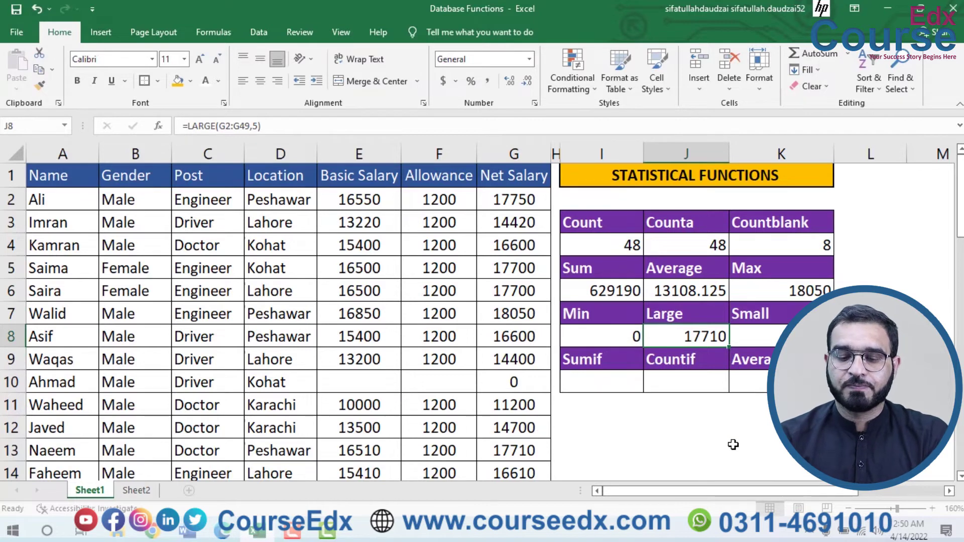
Step: Enter =SMALL(G2:G49,12) in K8 for the twelfth-lowest net salary
click(764, 335)
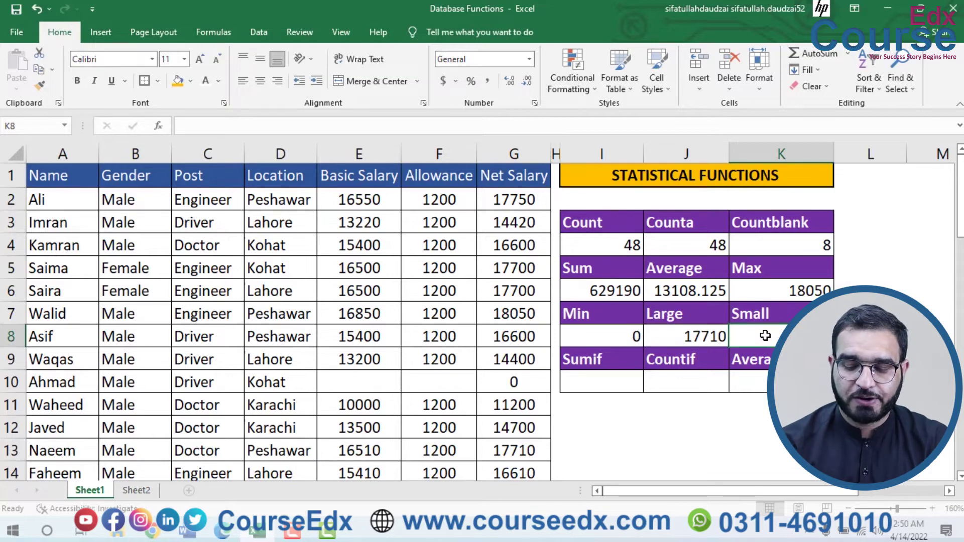
text(=sma)
key(Tab)
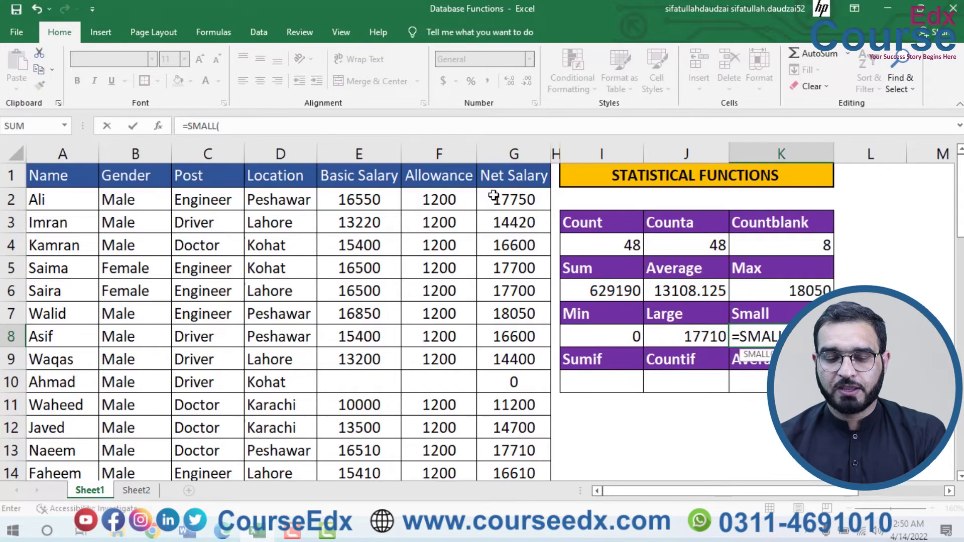
drag(494, 196, 522, 450)
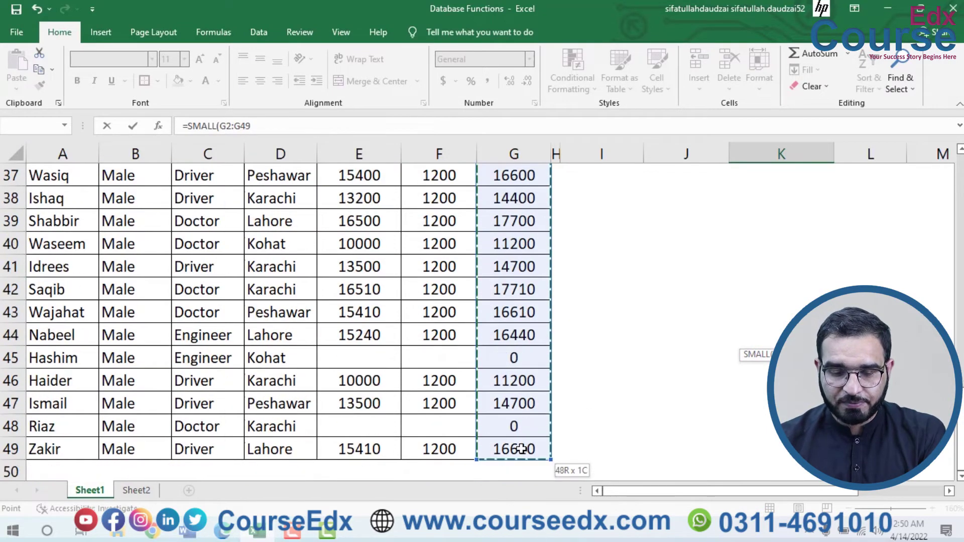
scroll(586, 382, up, 7)
scroll(585, 381, up, 5)
text(,)
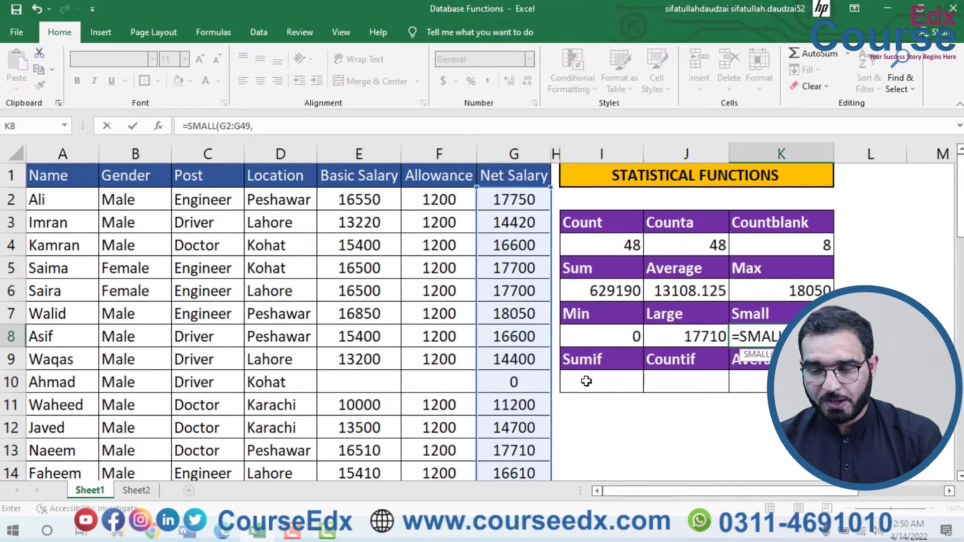
text(12))
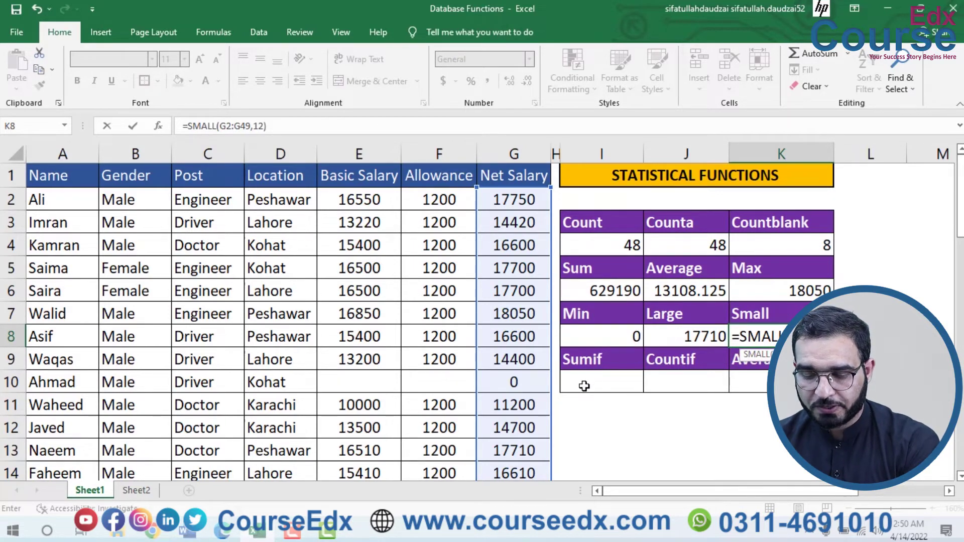
key(ctrl+Return)
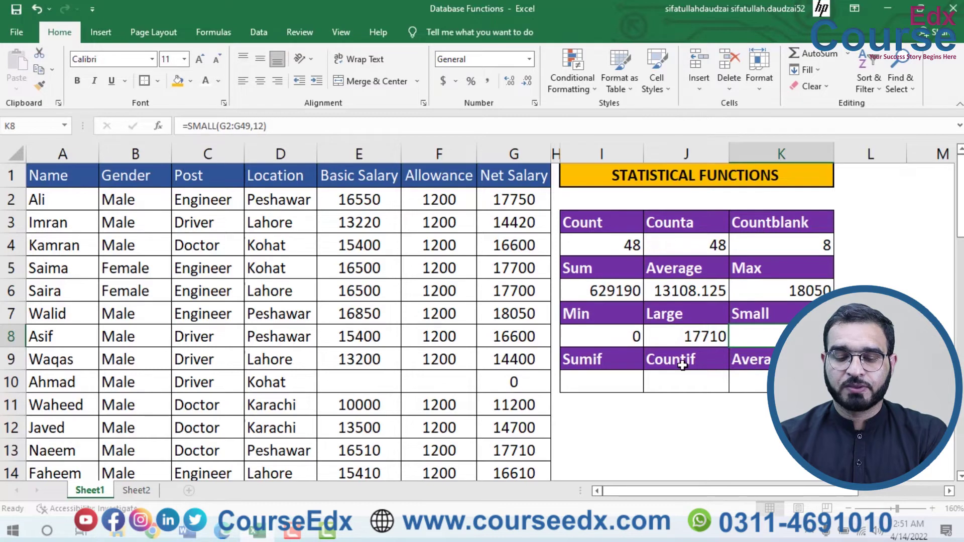
click(593, 385)
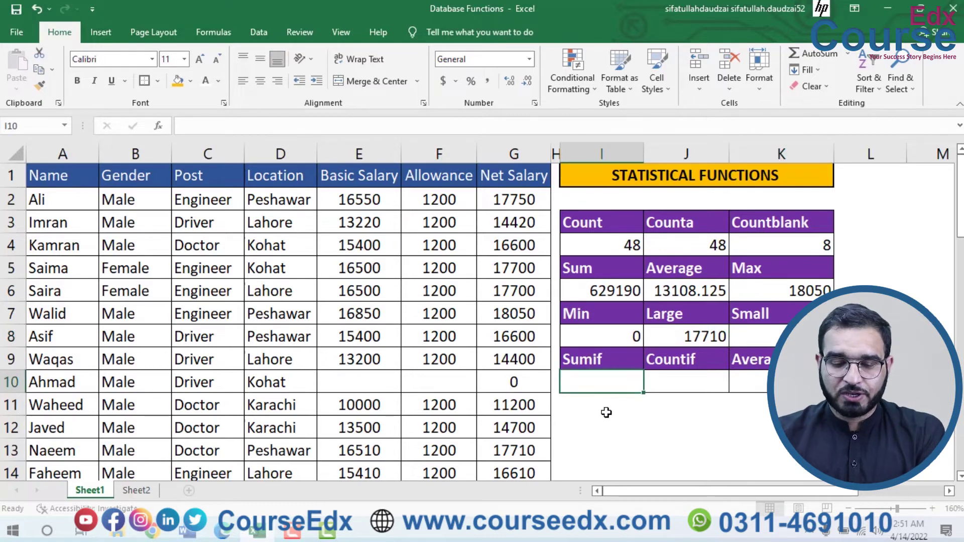
click(680, 394)
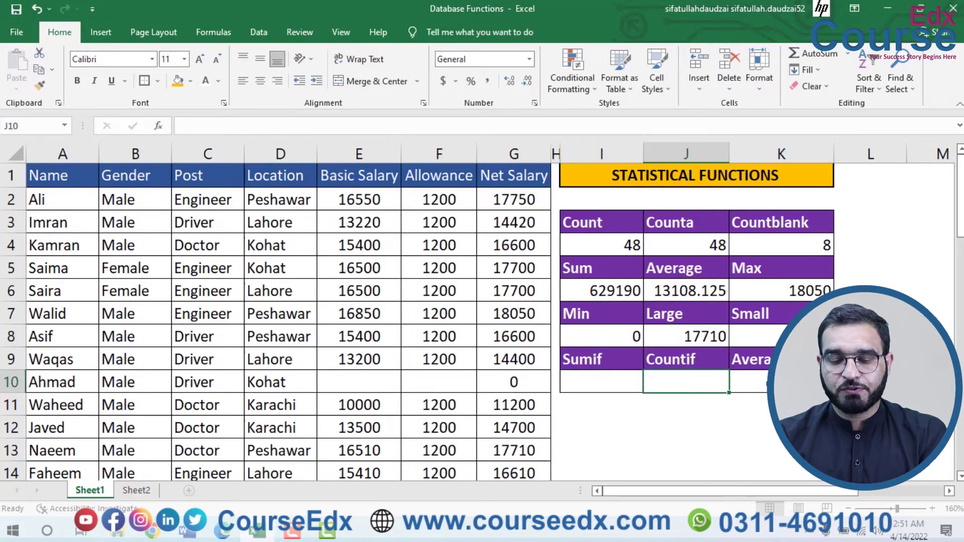
click(590, 383)
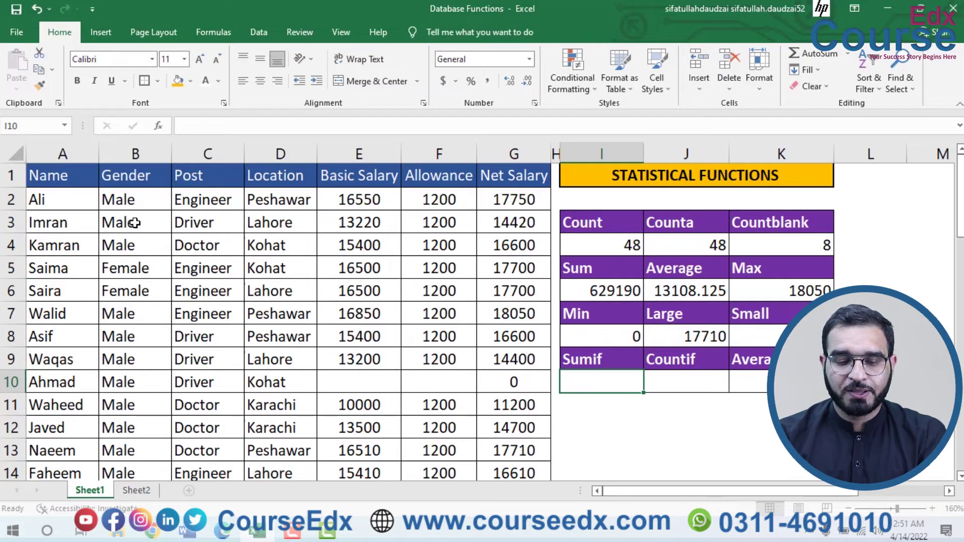
click(126, 199)
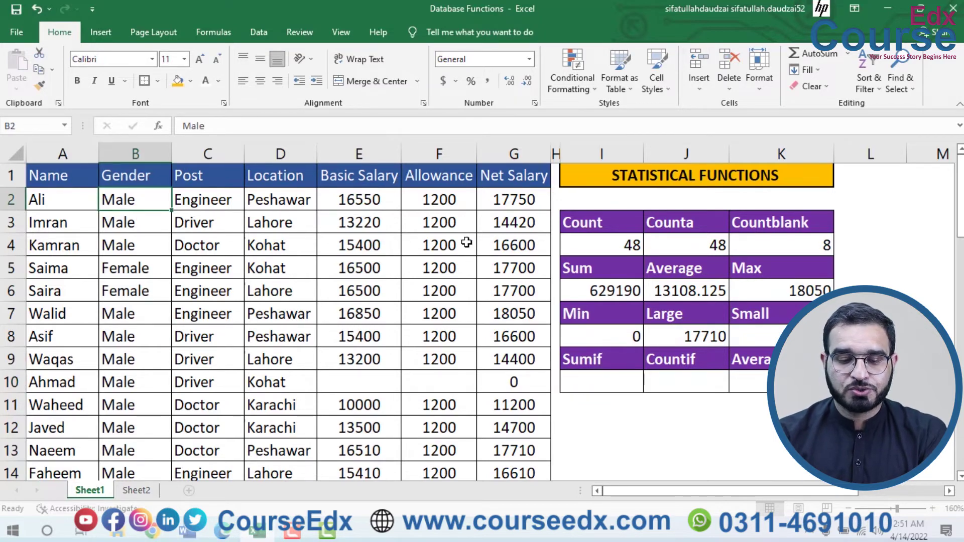
click(525, 218)
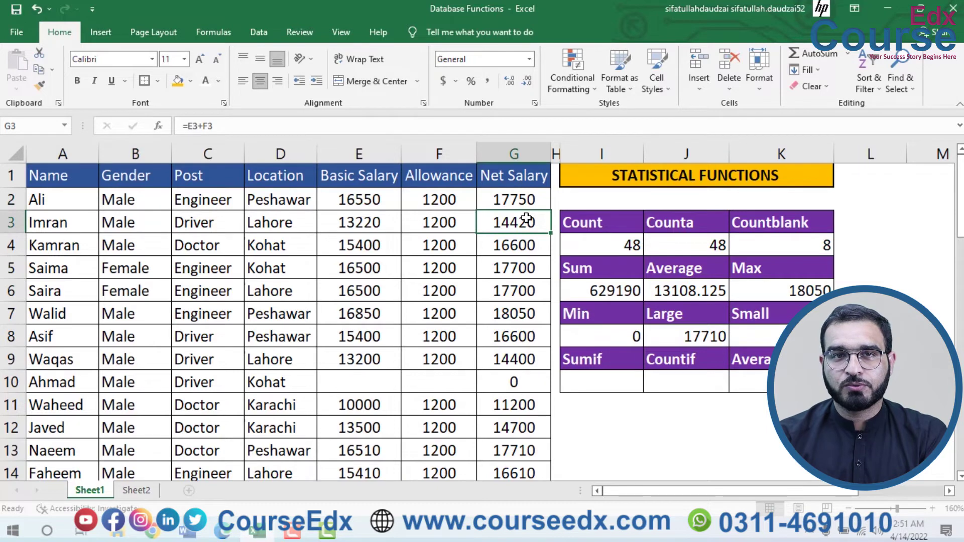
click(209, 232)
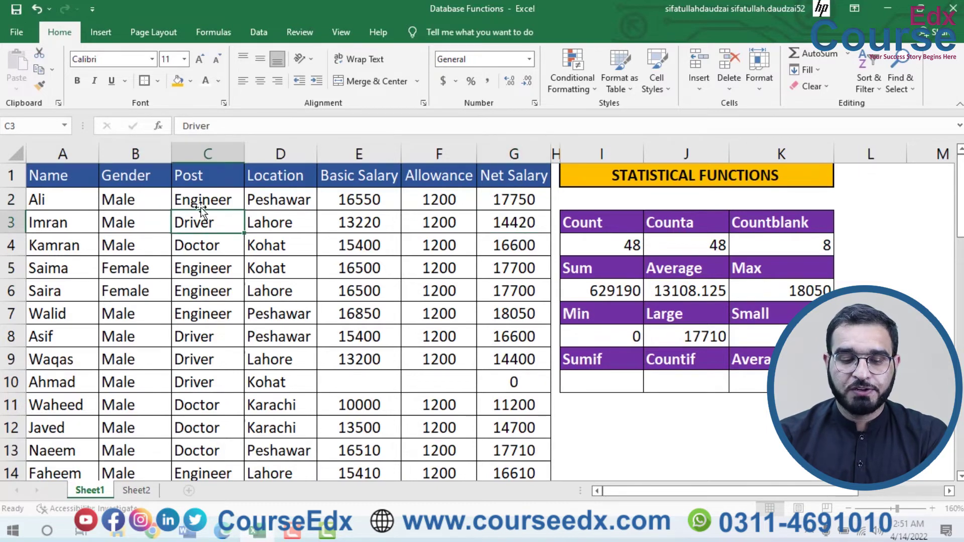
click(200, 200)
click(200, 221)
click(197, 242)
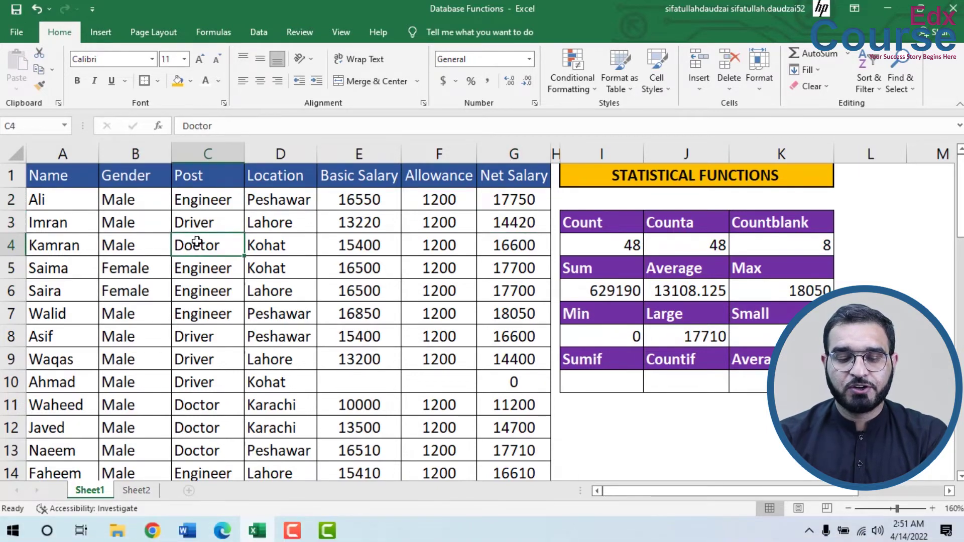
click(206, 225)
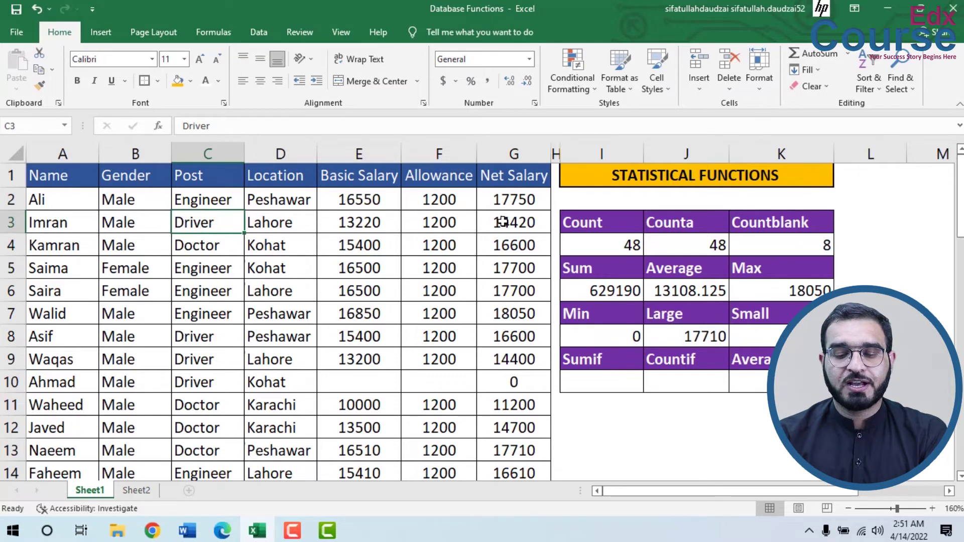
click(522, 216)
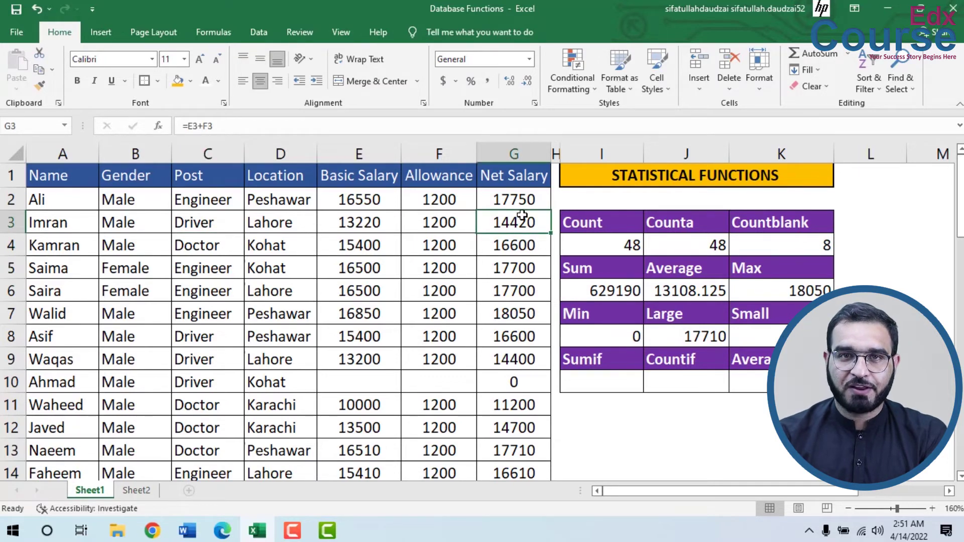
click(266, 203)
click(514, 203)
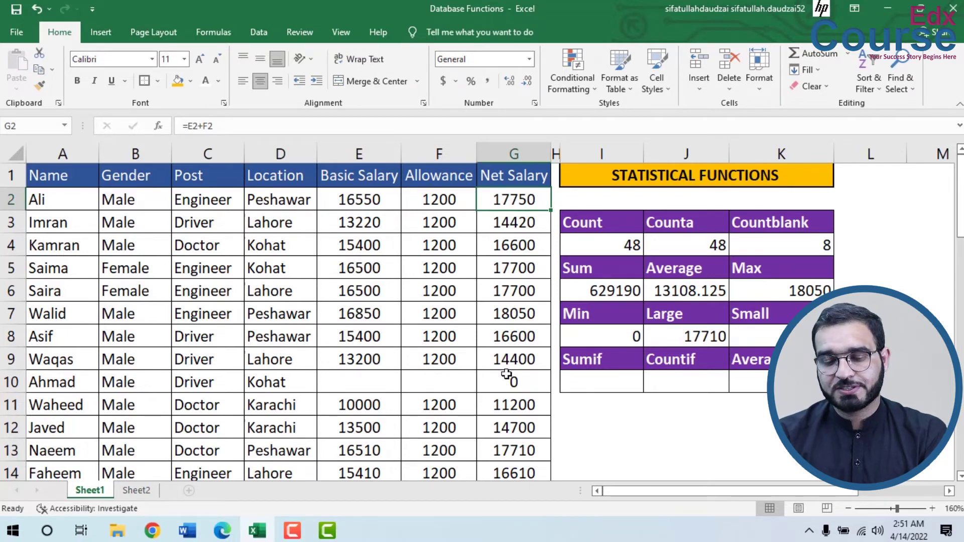
click(583, 381)
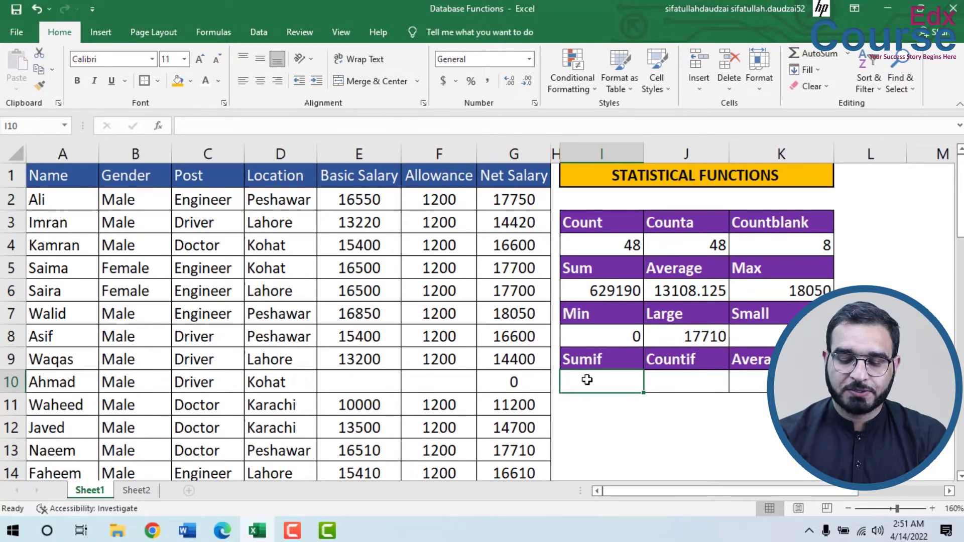
Step: Enter =SUMIF(C2:C49,C2,G2:G49) in I10, totalling Engineer net salaries as 188540
text(=sumif)
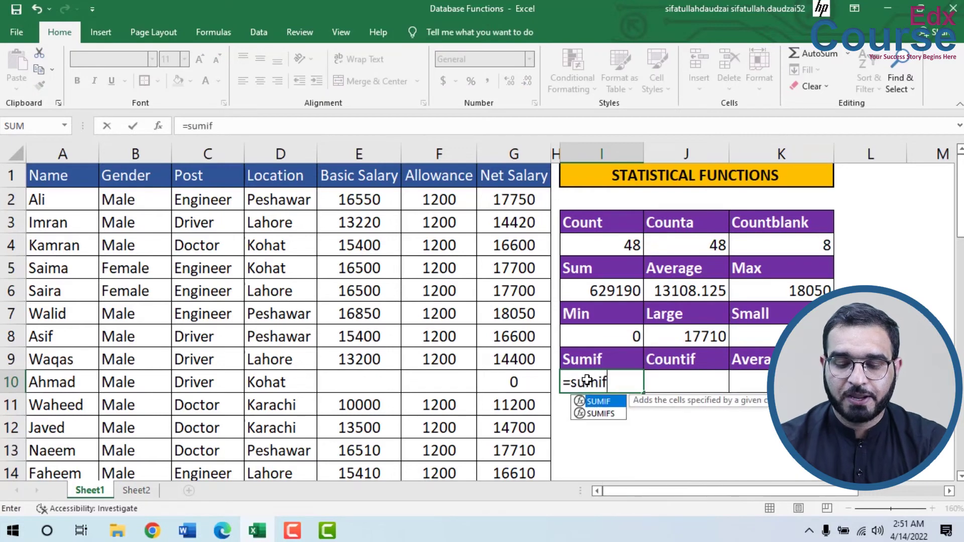
key(Tab)
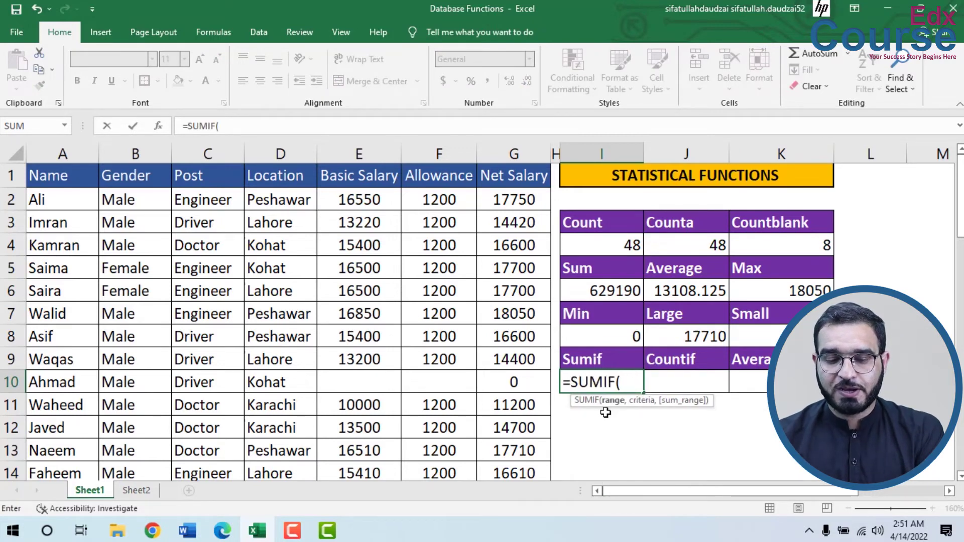
drag(203, 204, 205, 410)
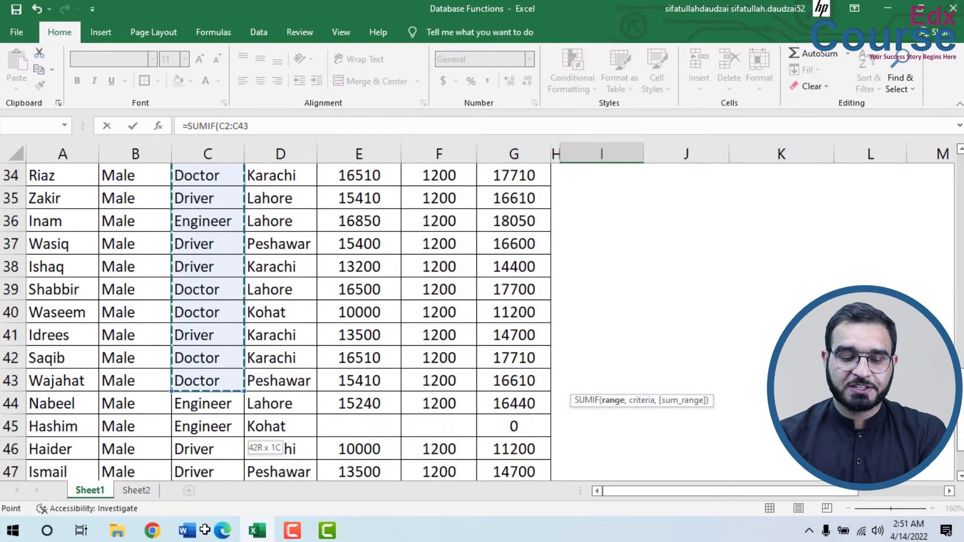
drag(205, 410, 205, 381)
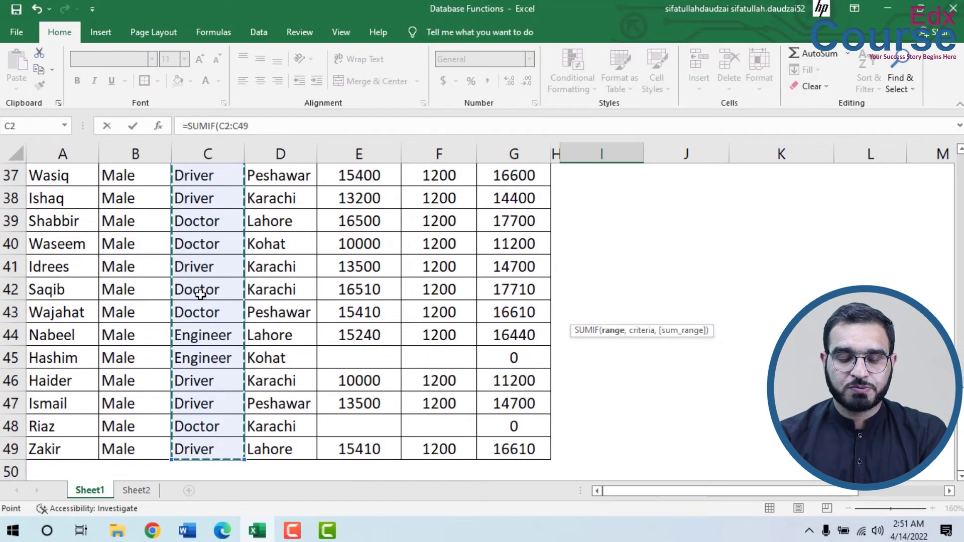
text(,)
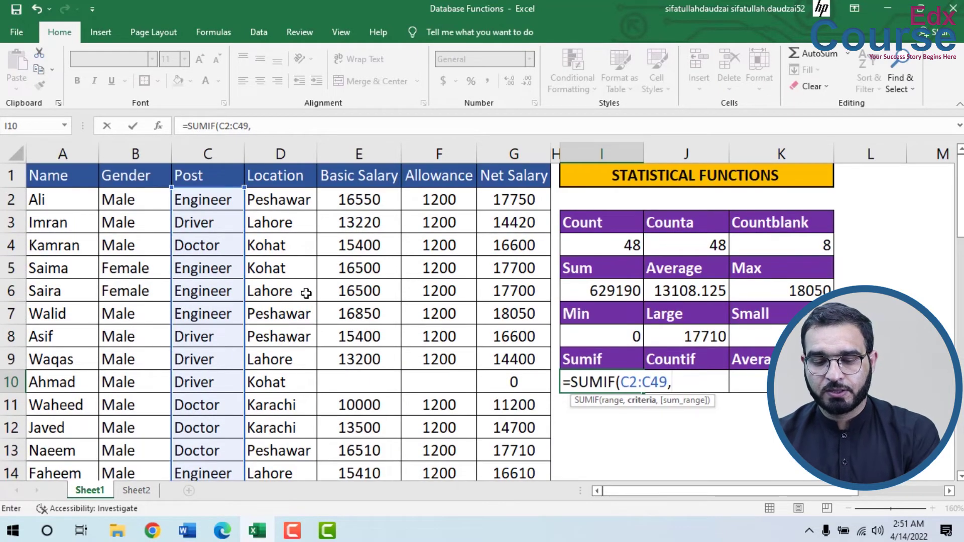
click(200, 201)
text(,)
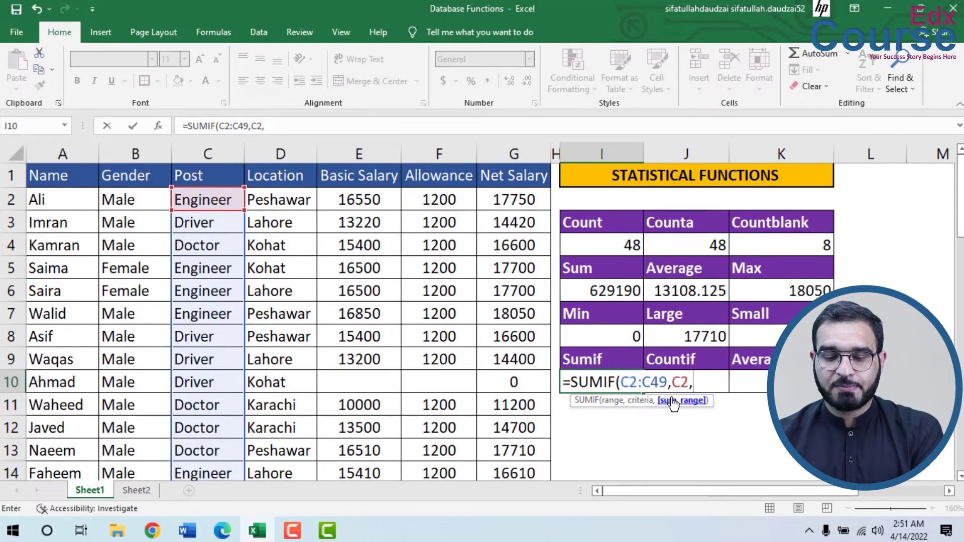
mouse_move(510, 199)
mouse_down()
mouse_move(505, 403)
mouse_move(501, 383)
mouse_up()
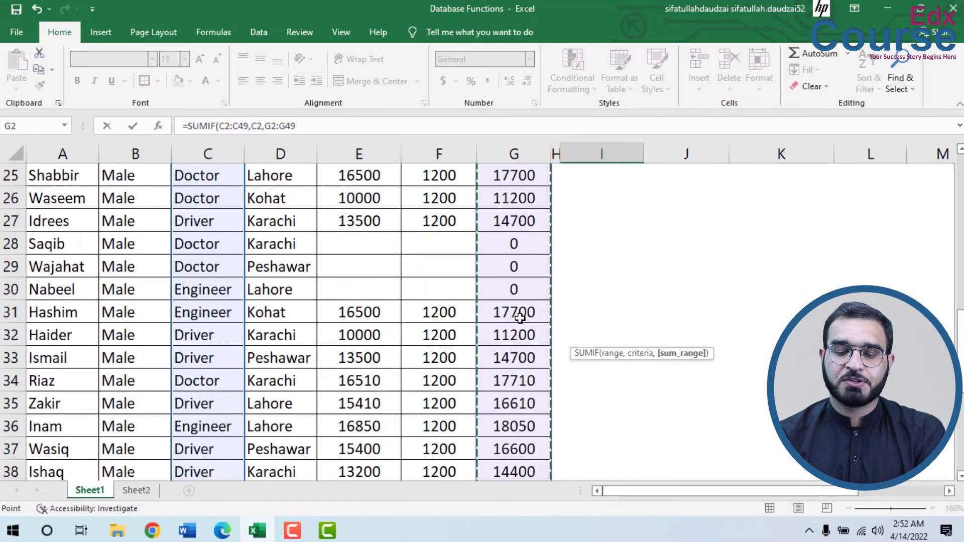
key(ctrl+Return)
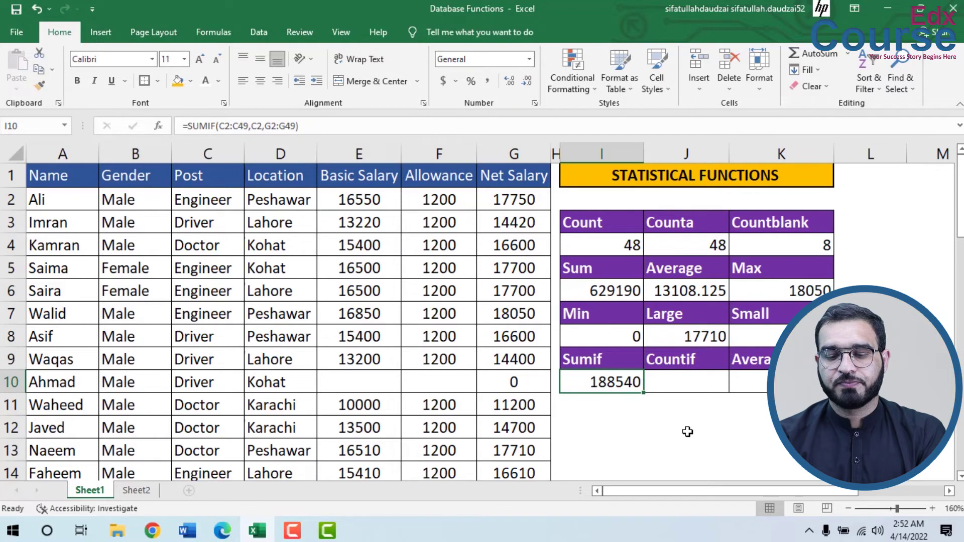
click(673, 378)
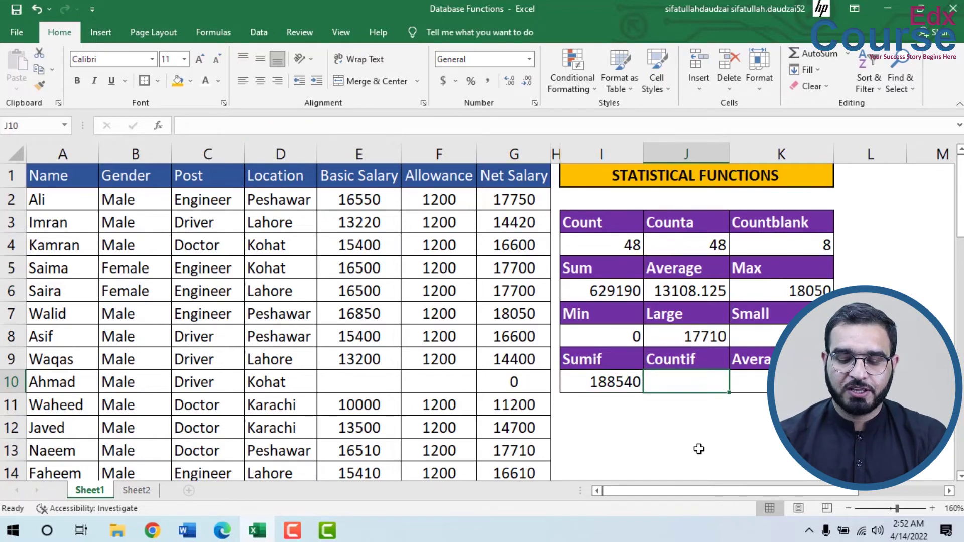
Step: Enter =COUNTIF(C2:C49,C2) in J10, counting 15 Engineers
text(=countif)
key(Tab)
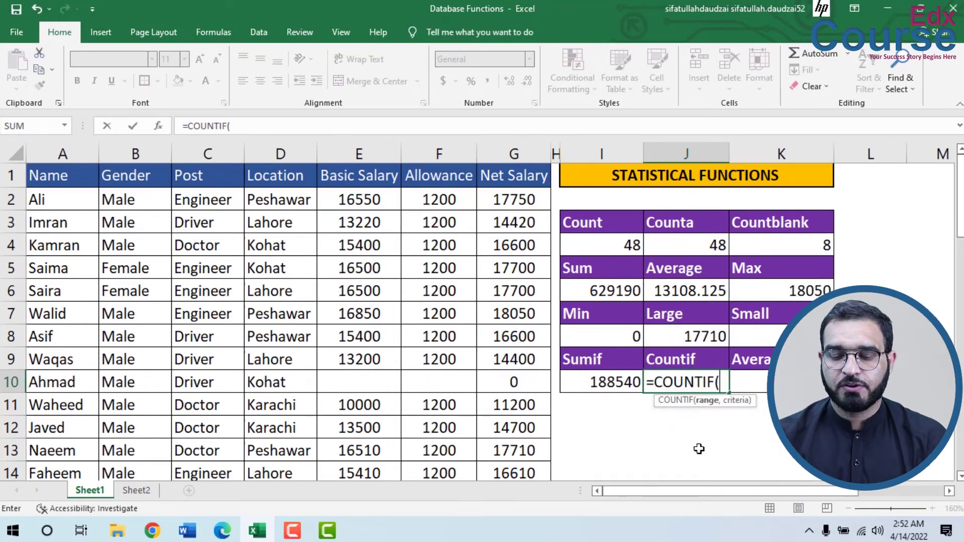
mouse_move(206, 197)
mouse_down()
mouse_move(191, 395)
mouse_move(194, 380)
mouse_up()
scroll(216, 358, up, 6)
scroll(216, 358, up, 7)
text(,)
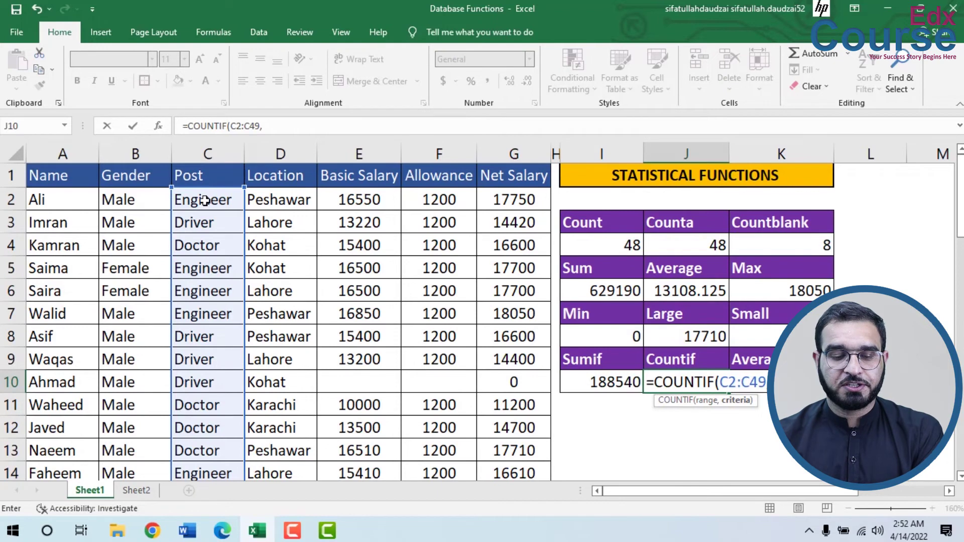
click(206, 200)
key(Return)
click(699, 384)
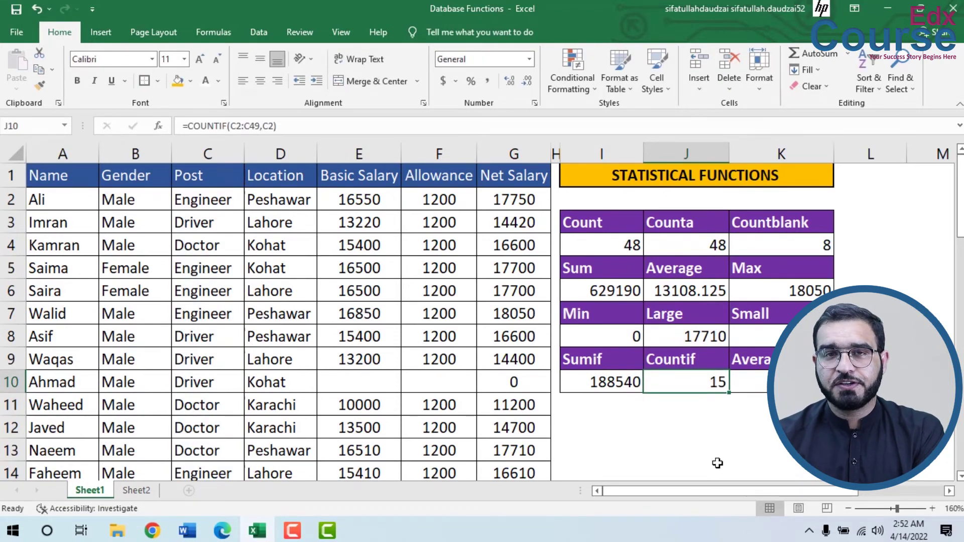
click(748, 382)
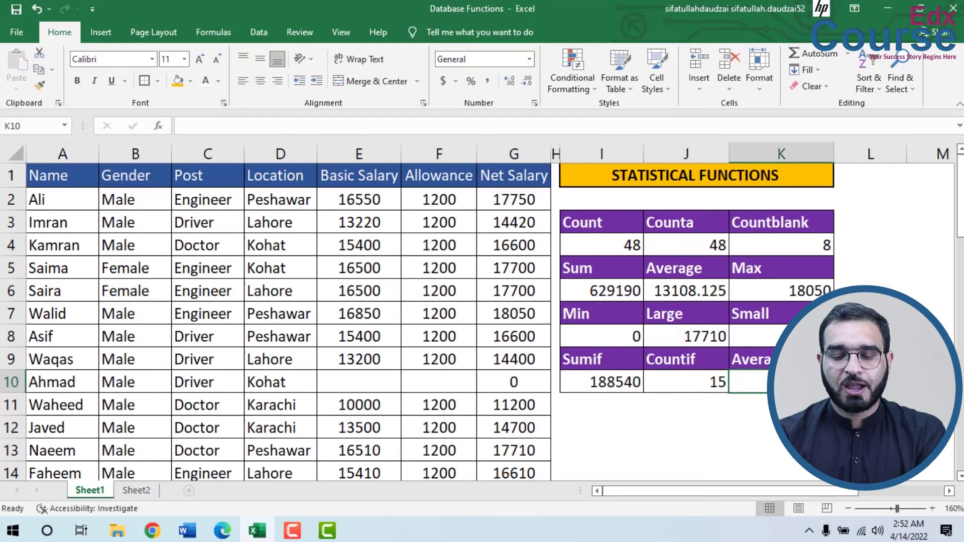
Step: Start an AVERAGEIF formula in the Averageif cell K10, discarding a mistakenly begun SUM
click(613, 384)
click(710, 383)
click(748, 382)
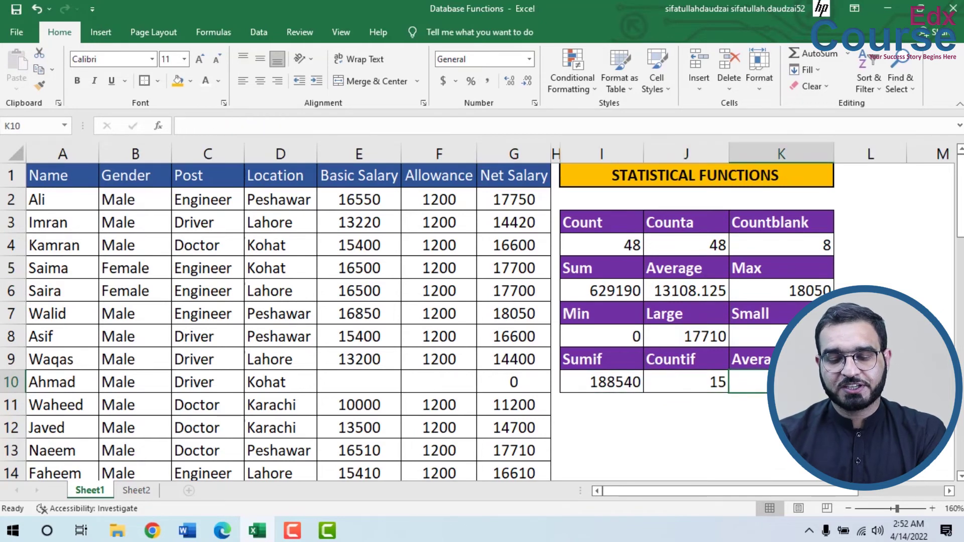
text(=)
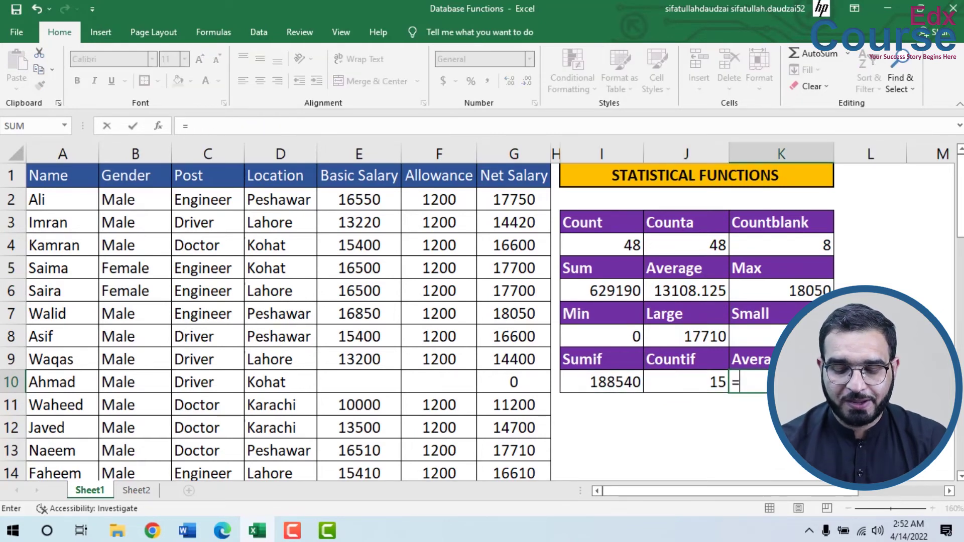
text(su)
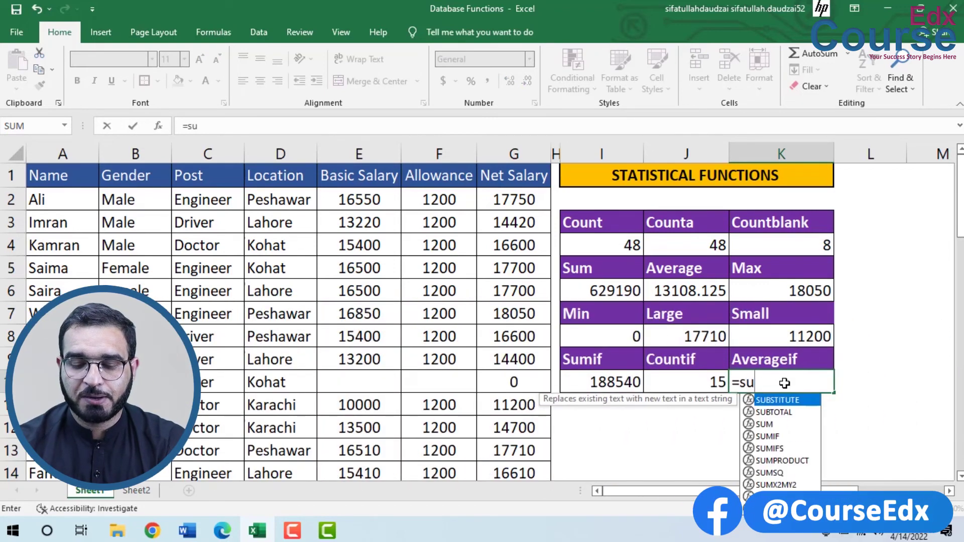
text(m()
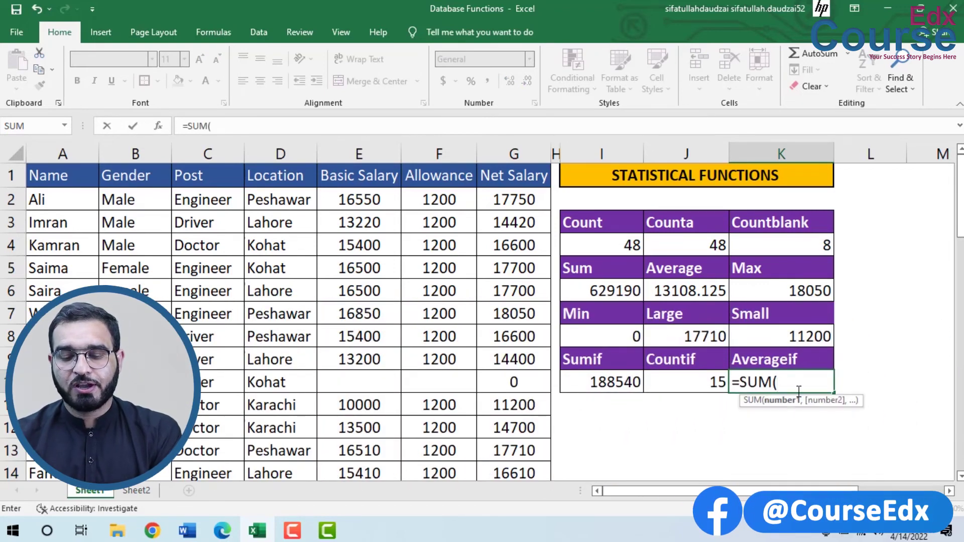
key(BackSpace)
key(BackSpace)
key(BackSpace)
key(BackSpace)
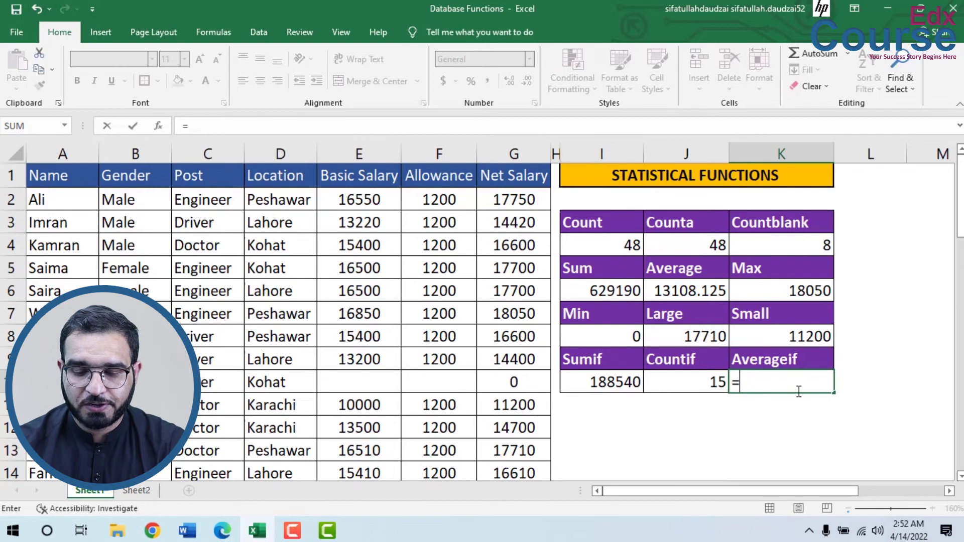
text(aver)
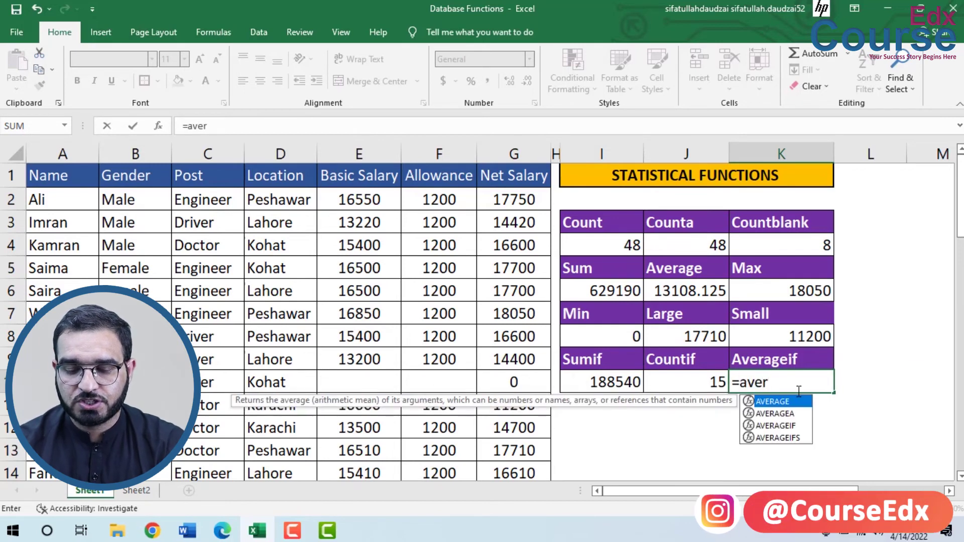
key(Down)
key(Down)
key(Tab)
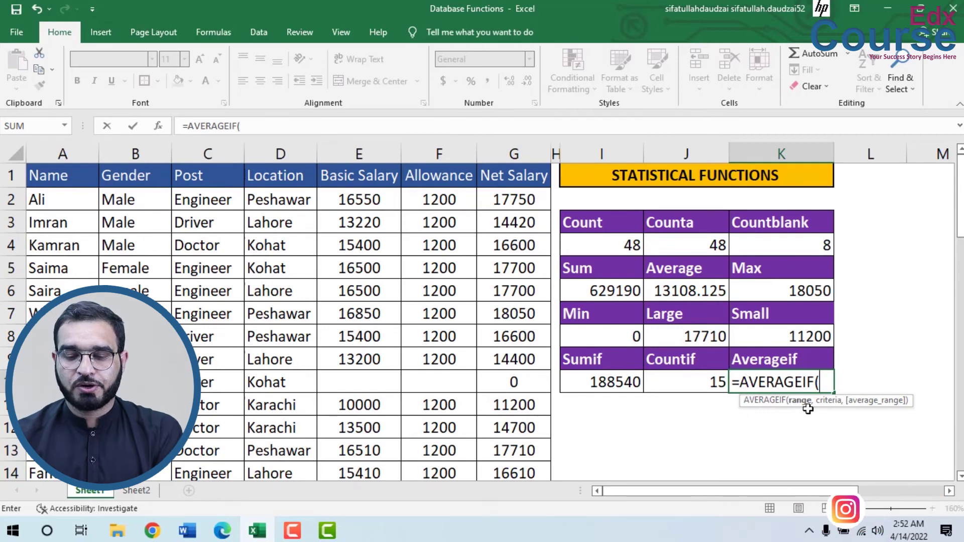
Step: Complete it as =AVERAGEIF(C2:C49,C2,G2:G49) and confirm the 12569.33333 Engineer average
mouse_move(203, 199)
mouse_down()
mouse_move(241, 438)
mouse_move(202, 418)
mouse_move(202, 404)
mouse_up()
text(,)
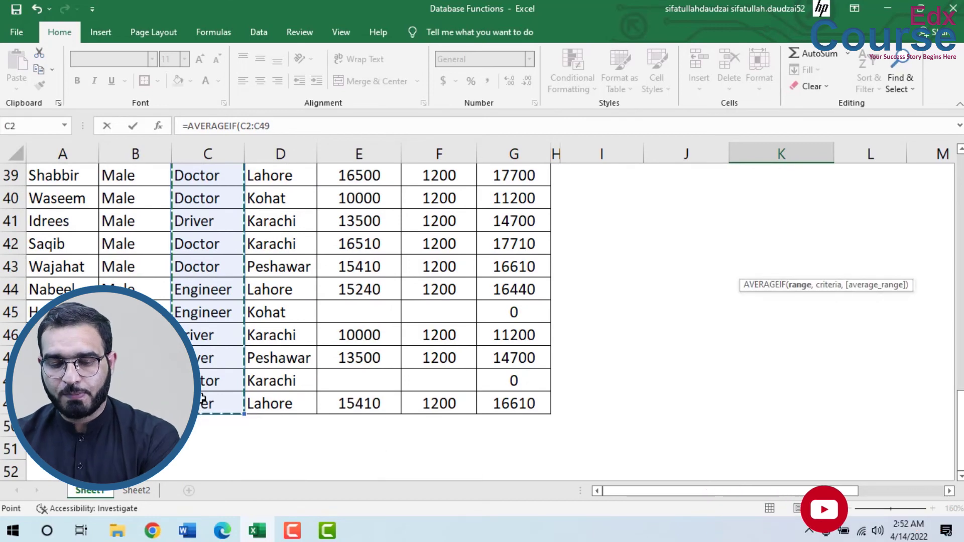
scroll(360, 346, up, 13)
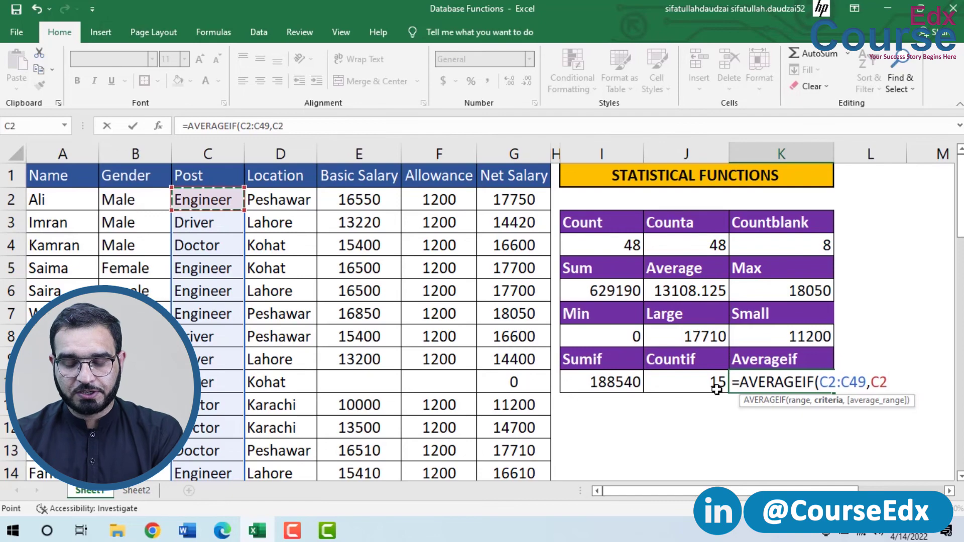
text(,)
drag(510, 198, 506, 381)
scroll(507, 351, up, 7)
scroll(508, 294, up, 6)
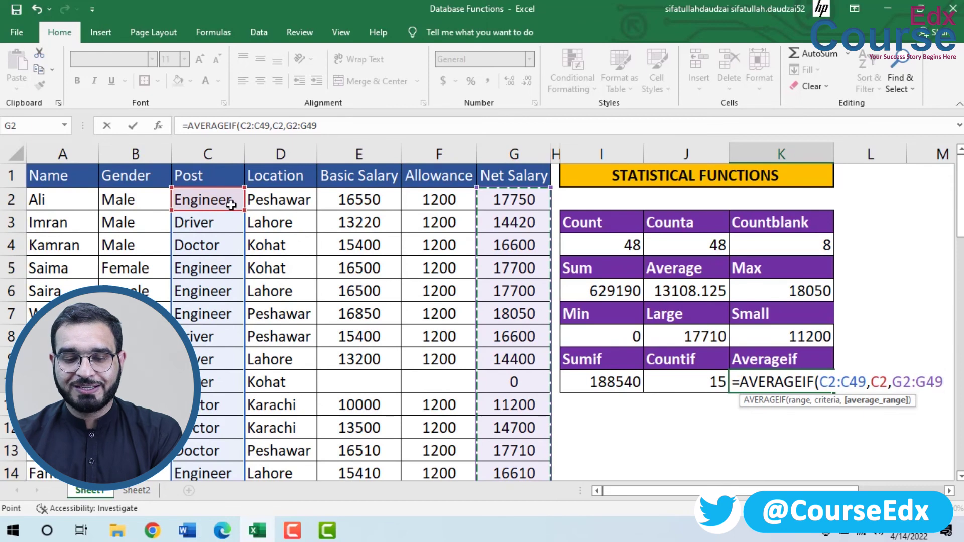
key(Return)
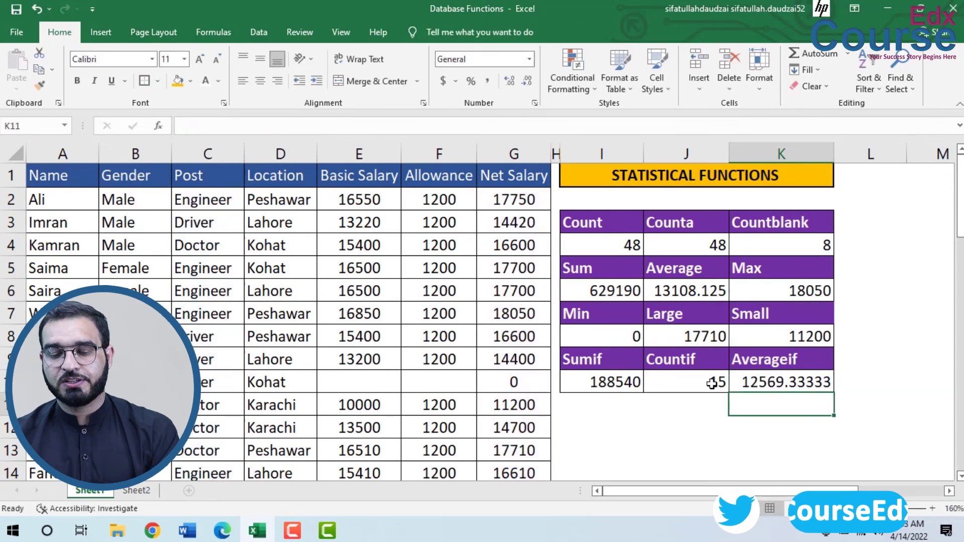
click(773, 385)
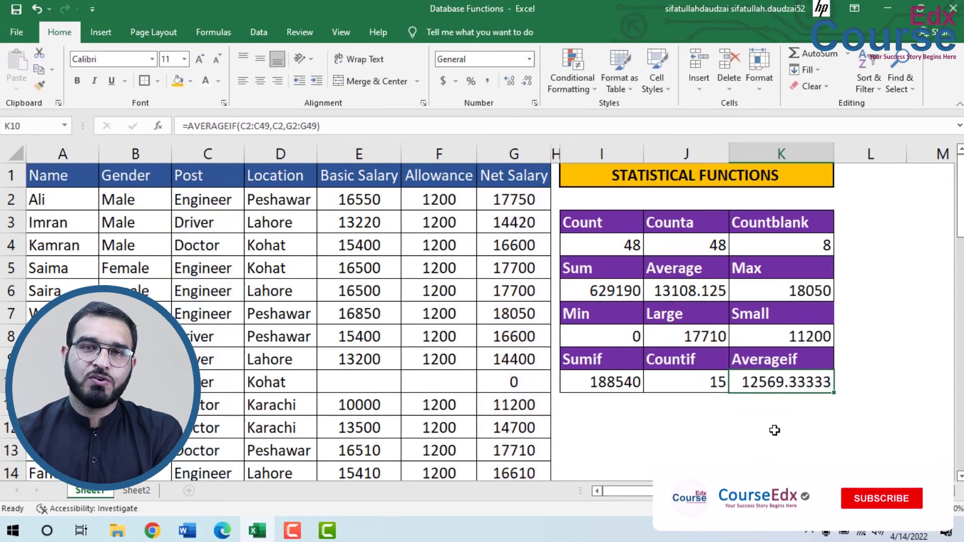